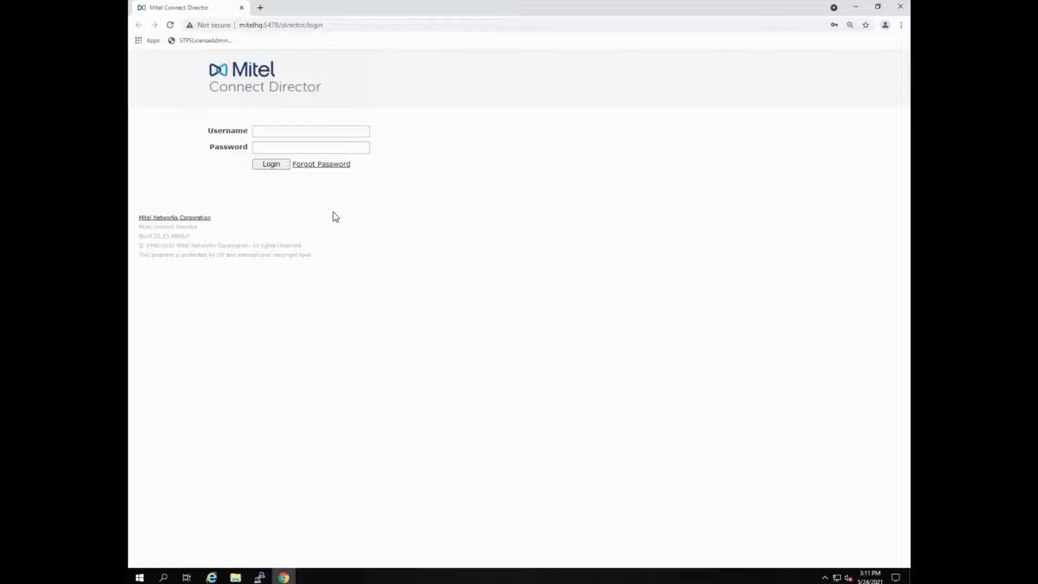
# Step: Log in to Connect Director with the first saved account, filling in its username and password
pyautogui.click(287, 137)
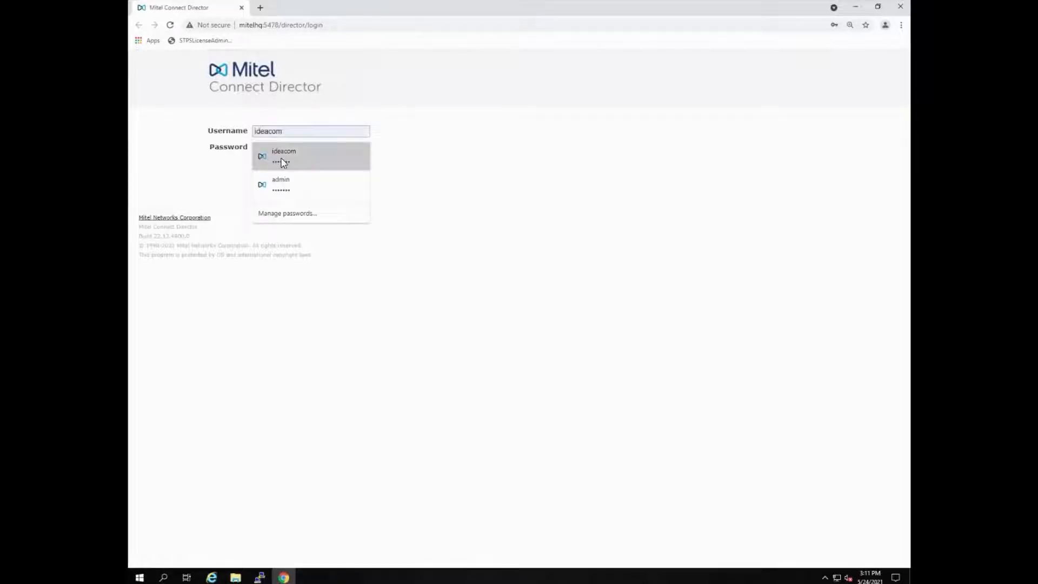
pyautogui.click(278, 157)
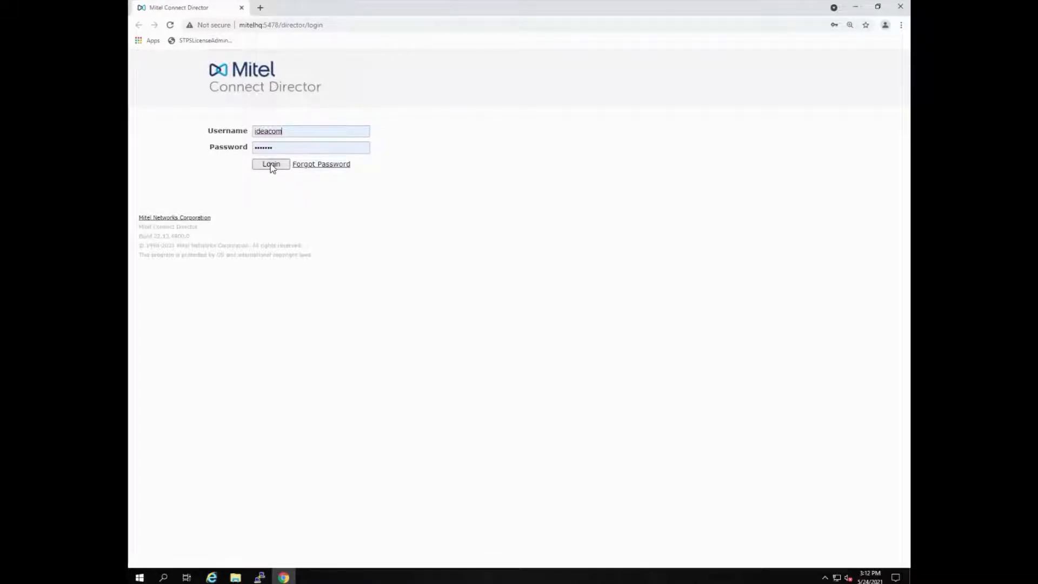
pyautogui.click(271, 165)
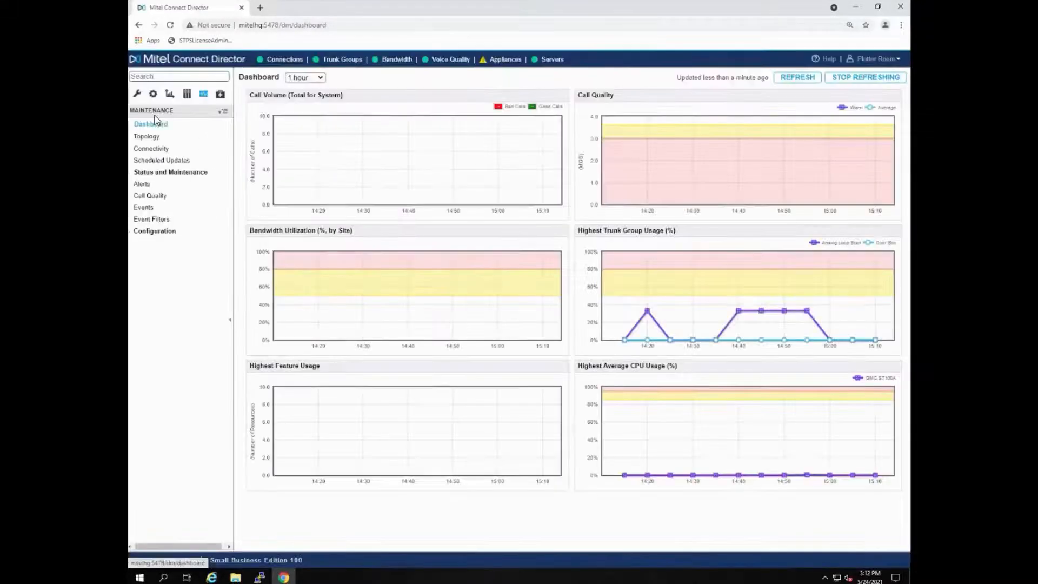
# Step: Start a new route point in the Call Control features of the system administration
pyautogui.click(138, 95)
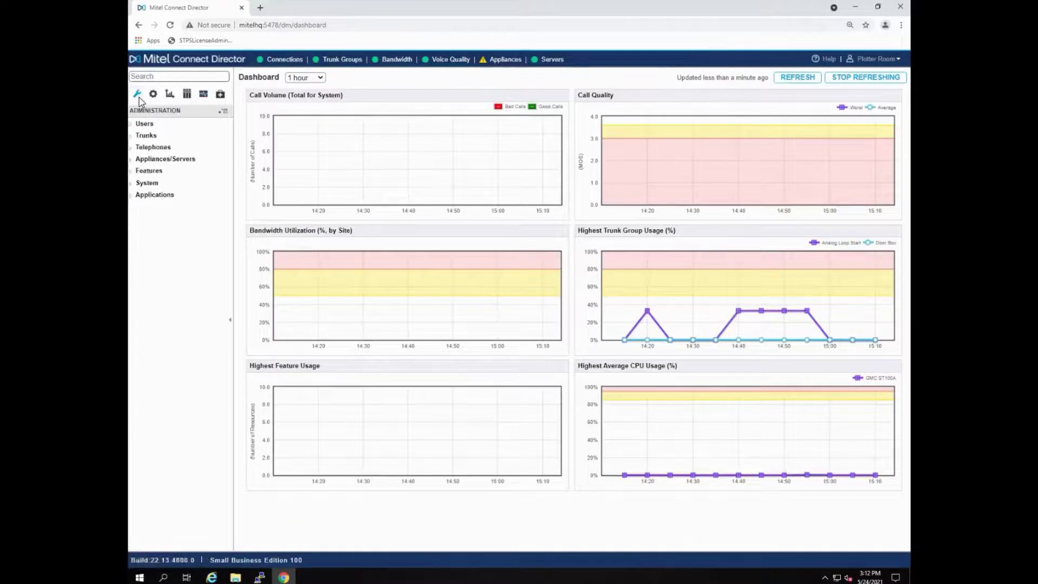
pyautogui.click(150, 171)
pyautogui.click(156, 209)
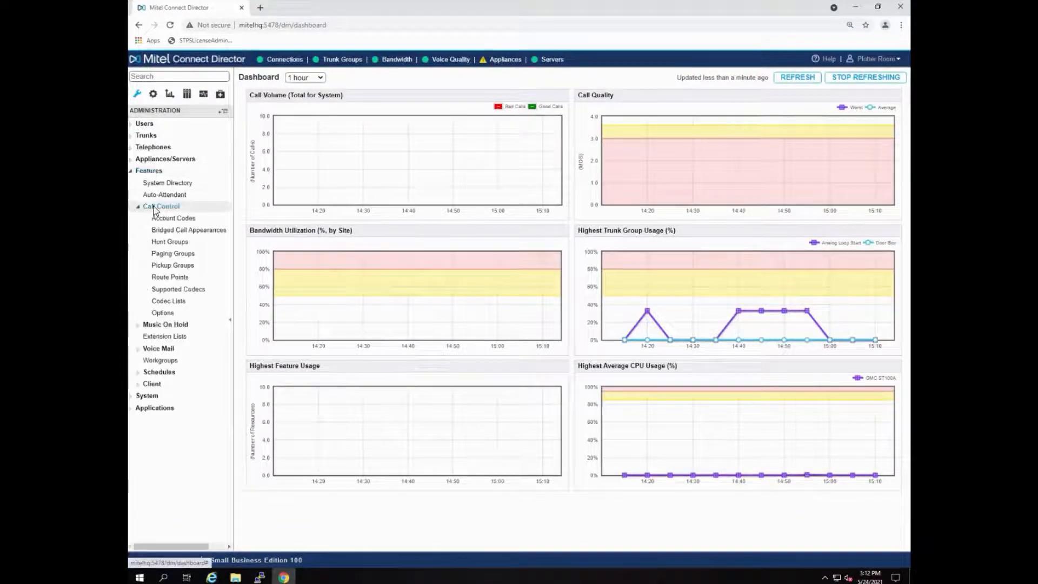
pyautogui.click(169, 278)
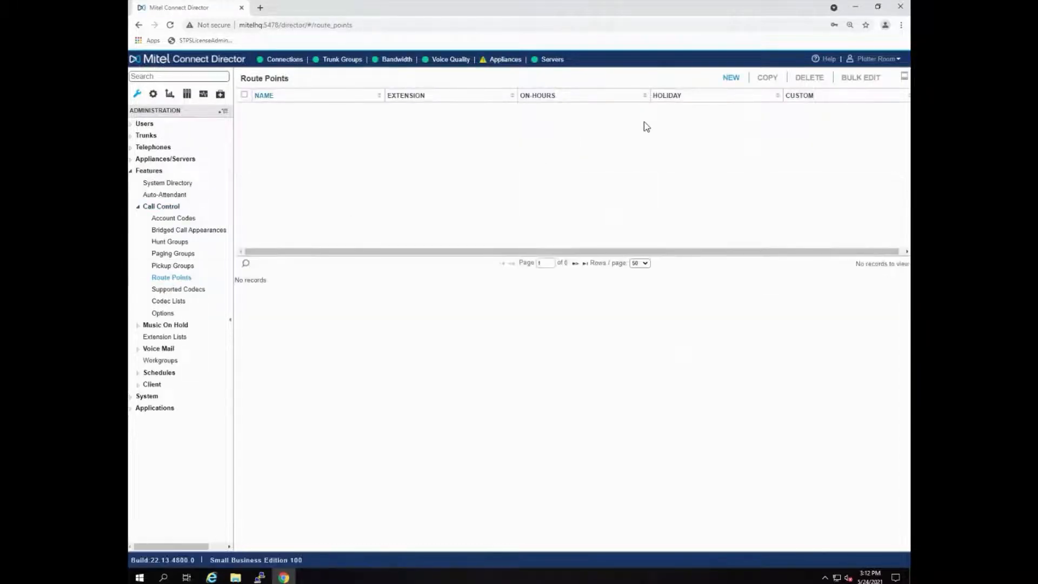
pyautogui.click(730, 79)
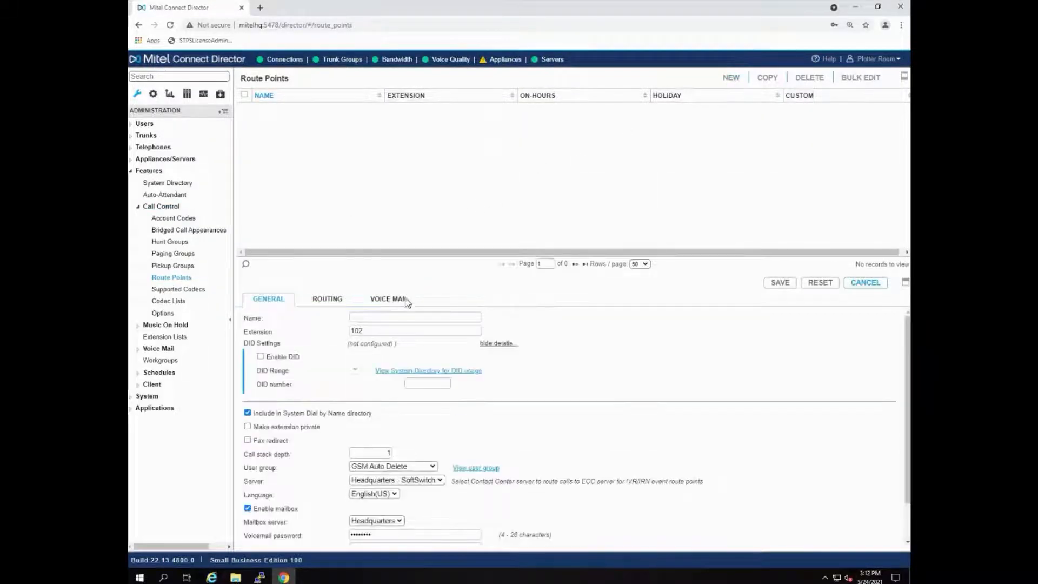
# Step: Name the route point 911 Server and give it extension 770
pyautogui.click(384, 319)
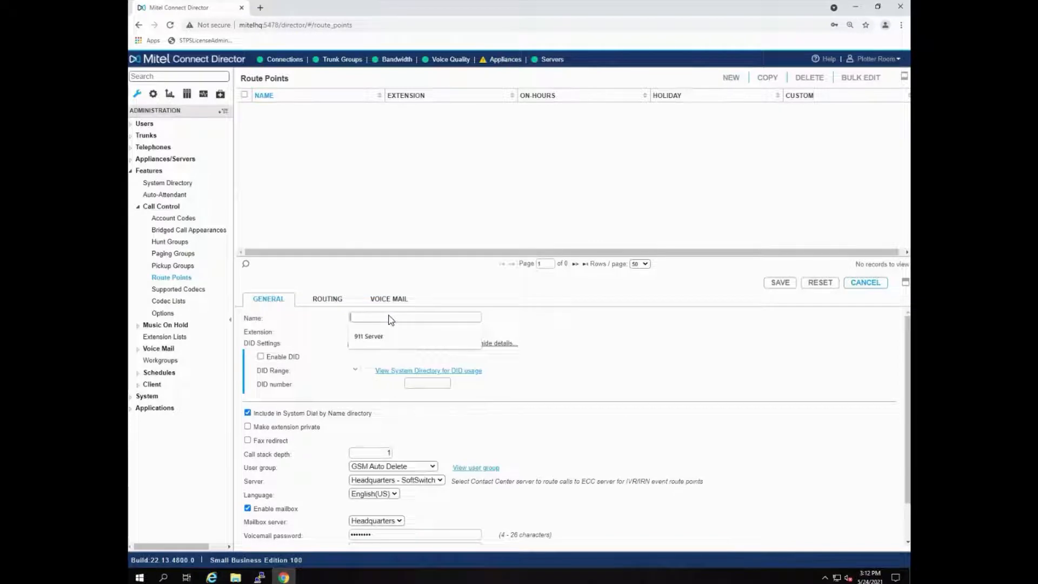
pyautogui.write('911 Server')
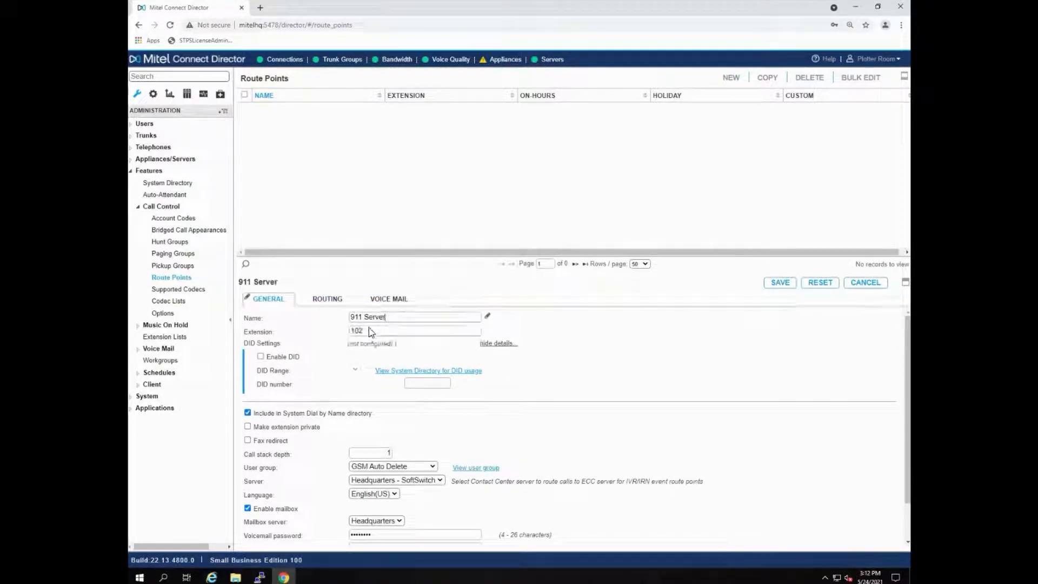
pyautogui.moveTo(370, 331); pyautogui.dragTo(348, 334)
pyautogui.write('770')
# Step: Make the extension private and exclude it from the System Dial by Name directory, with a call stack depth of 6
pyautogui.click(248, 427)
pyautogui.click(247, 413)
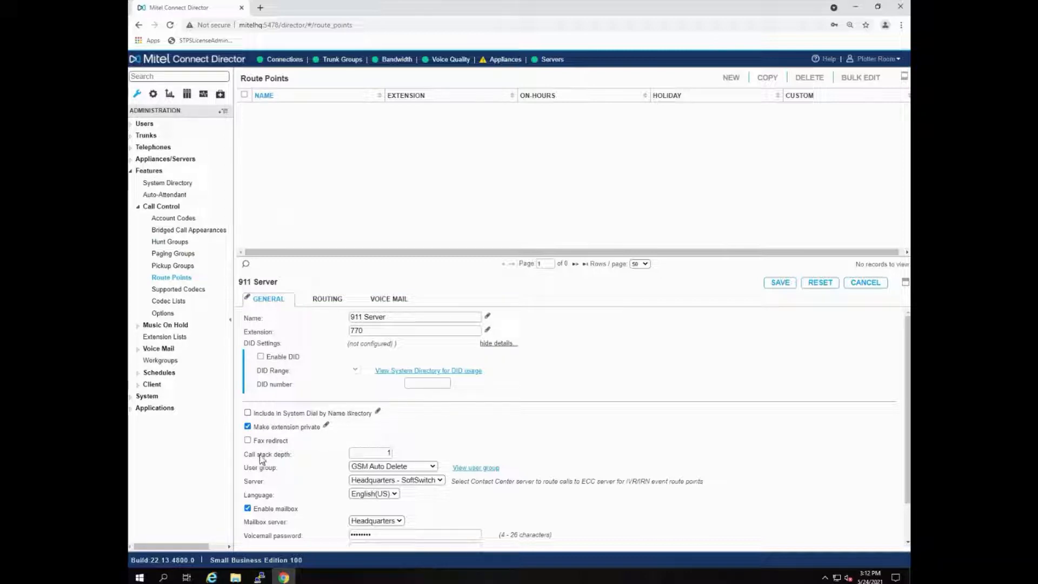
pyautogui.moveTo(373, 455); pyautogui.dragTo(397, 453)
pyautogui.write('6')
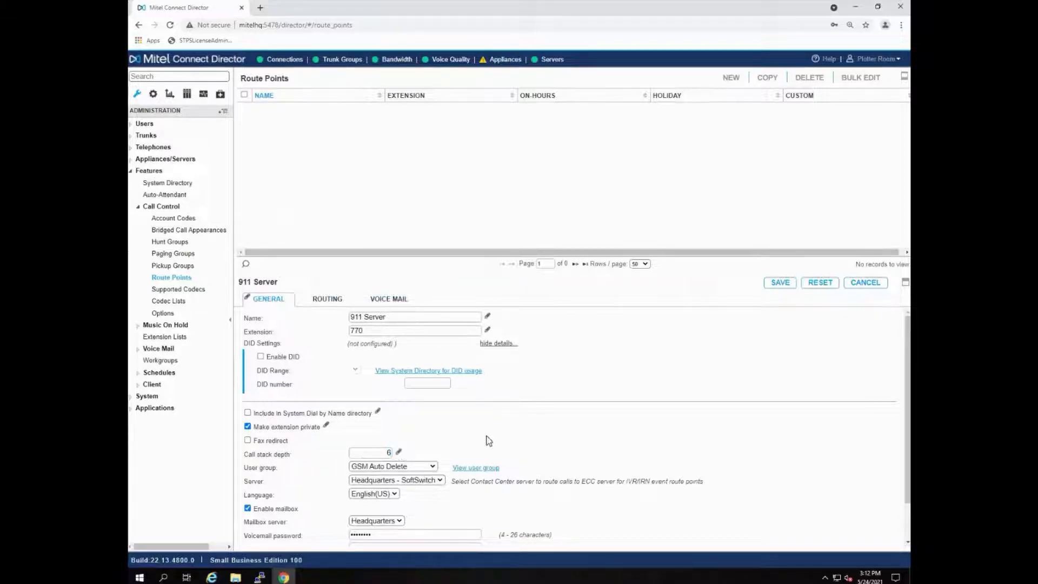
# Step: Disable the route point's mailbox and assign it to the GMC Executives user group
pyautogui.click(248, 508)
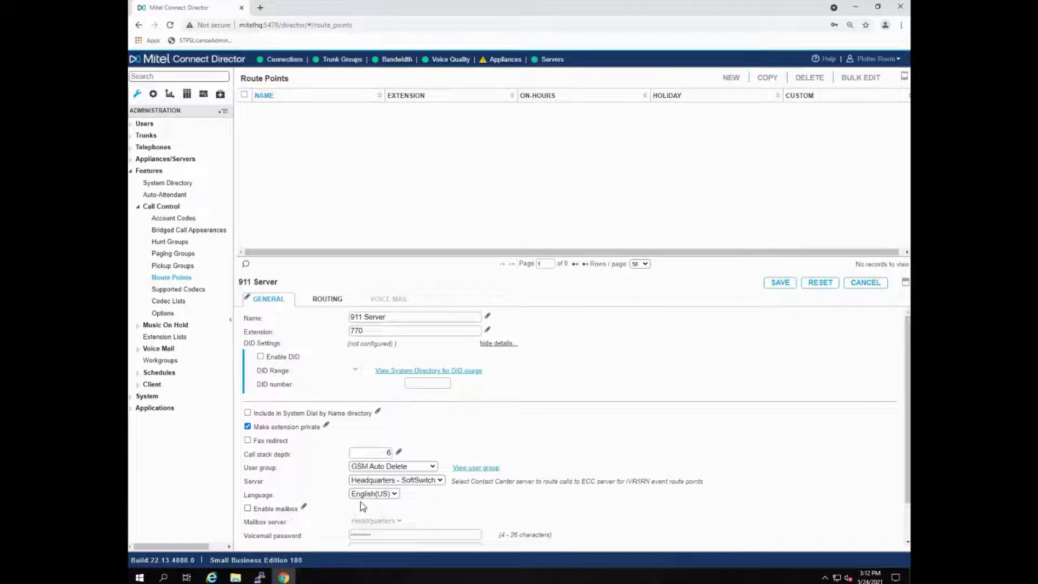
pyautogui.click(420, 480)
pyautogui.click(420, 481)
pyautogui.click(427, 467)
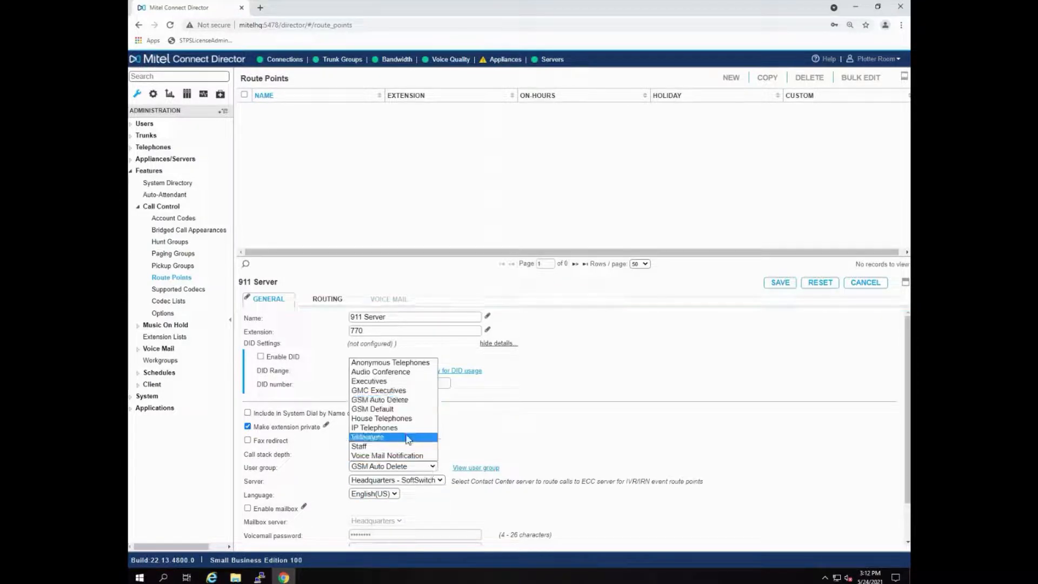
pyautogui.click(402, 391)
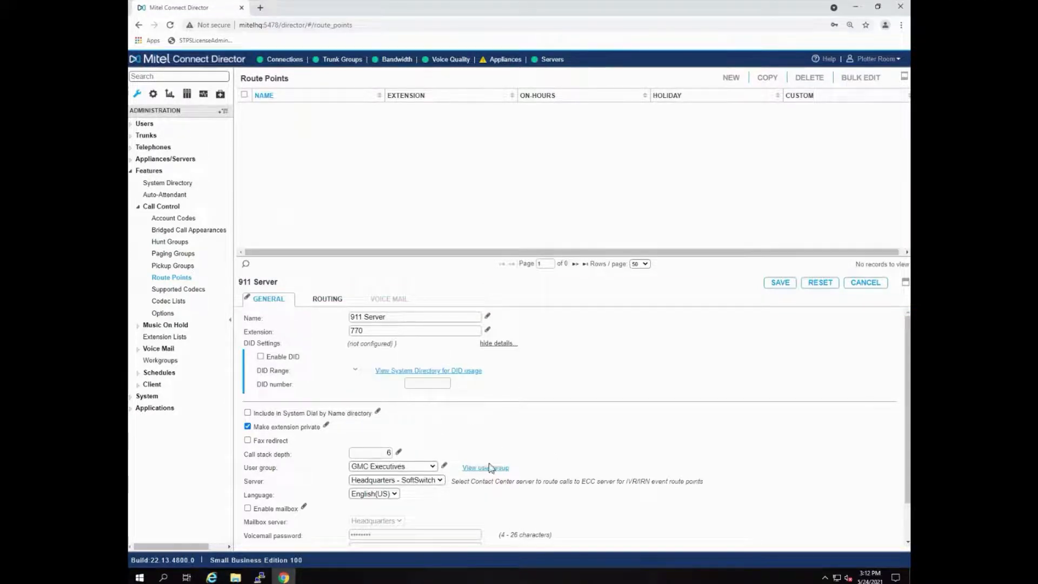
pyautogui.scroll(-1, 441, 467)
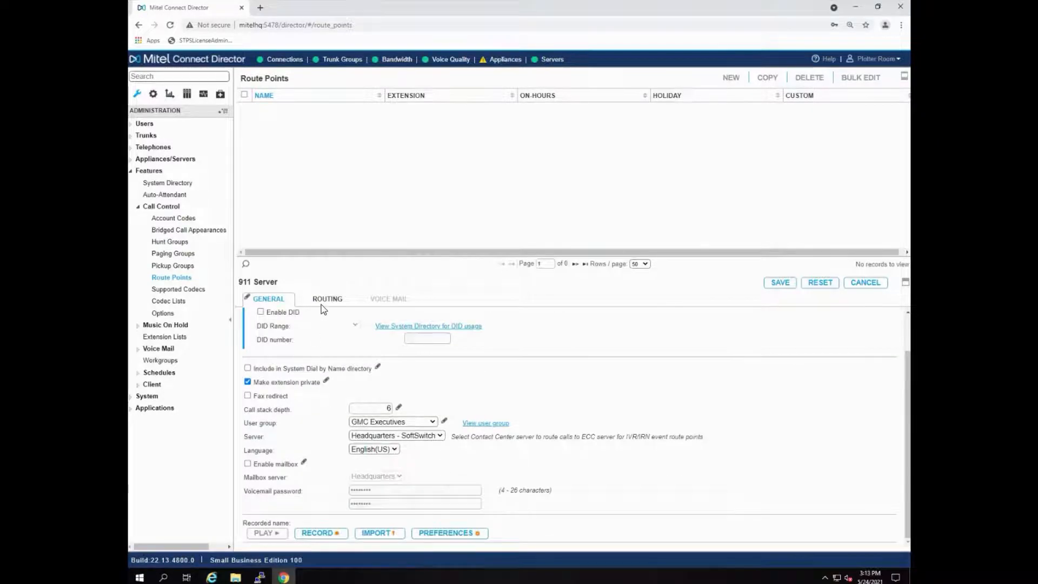
# Step: Set the on-hours call forwarding to Never and save the route point, declining to store its password in the browser
pyautogui.click(327, 299)
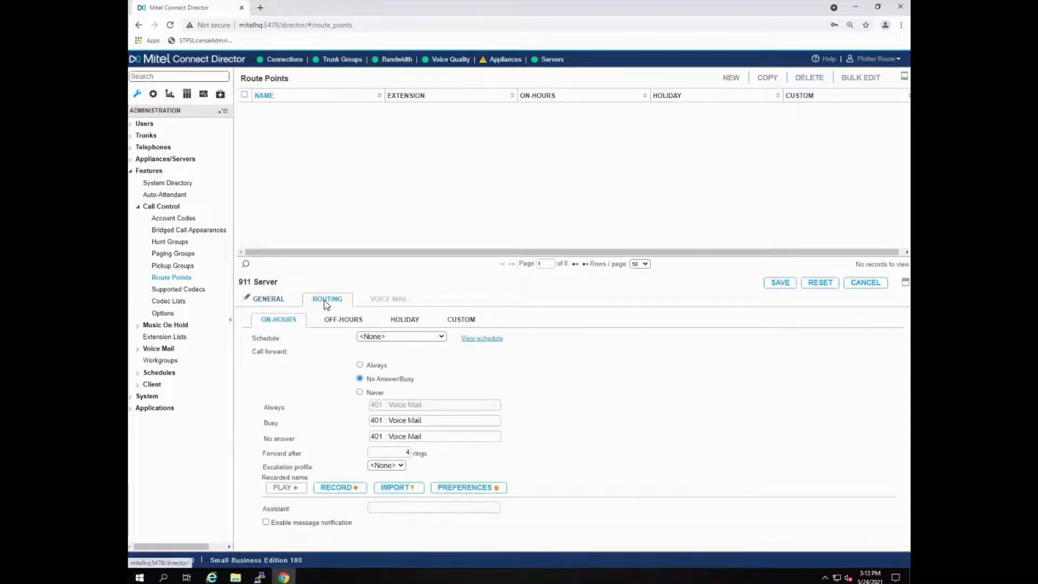
pyautogui.click(360, 393)
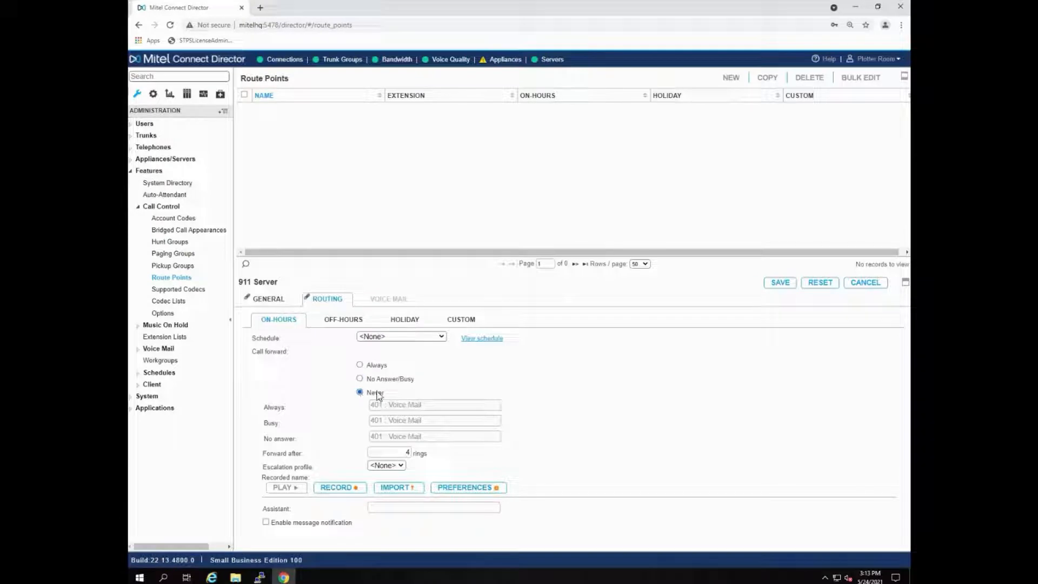
pyautogui.click(780, 282)
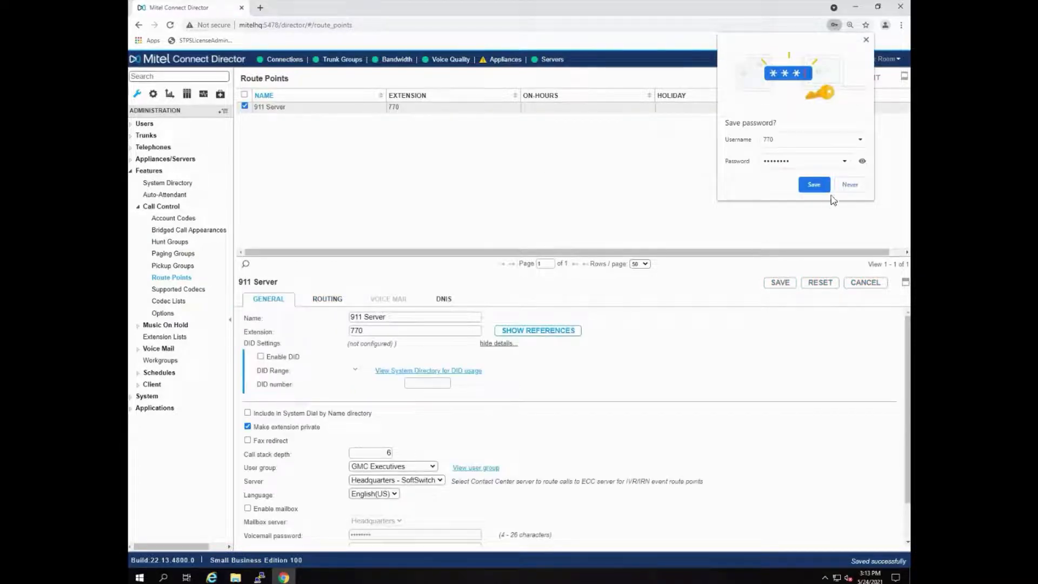
pyautogui.click(848, 186)
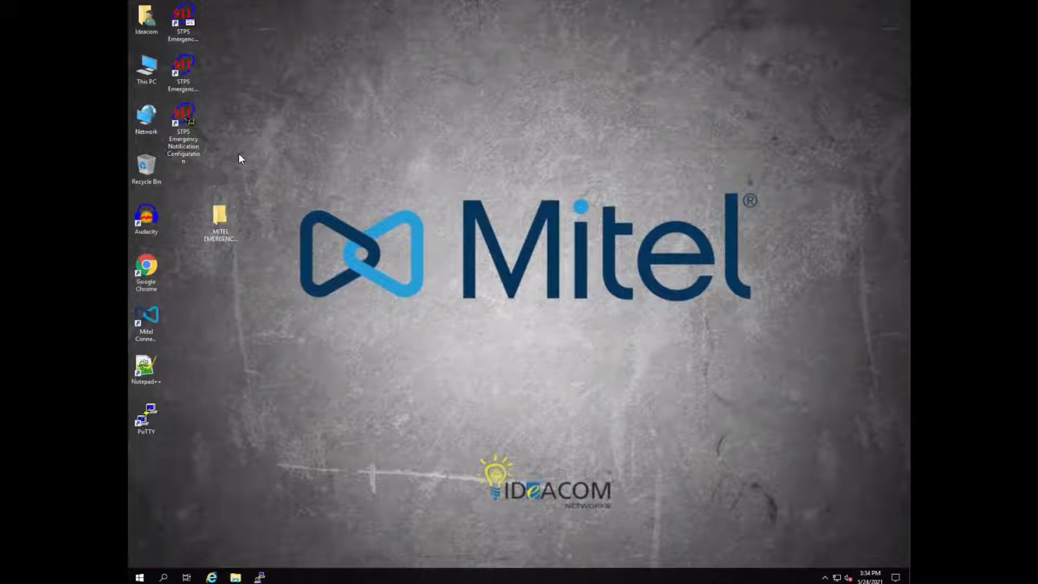
# Step: Switch to STPS Emergency Notification Configuration and open the Emergency Call event for editing
pyautogui.doubleClick(190, 156)
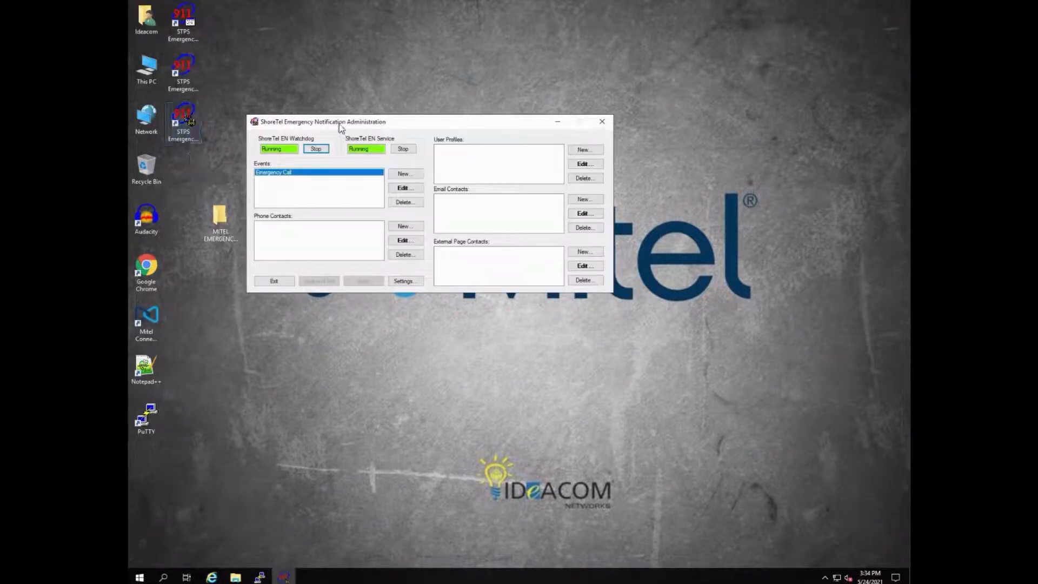
pyautogui.moveTo(340, 124); pyautogui.dragTo(349, 121)
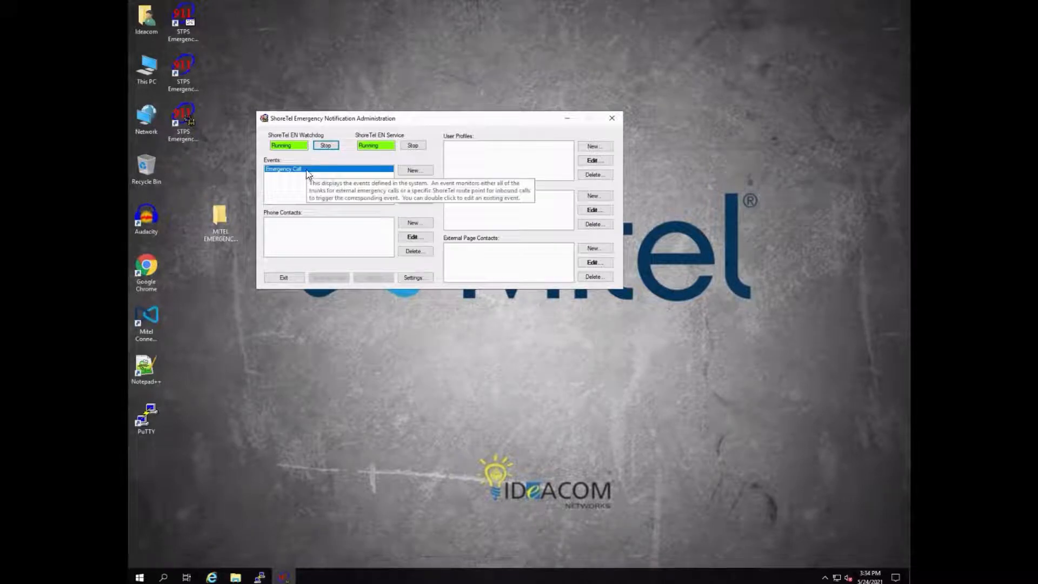
pyautogui.click(308, 172)
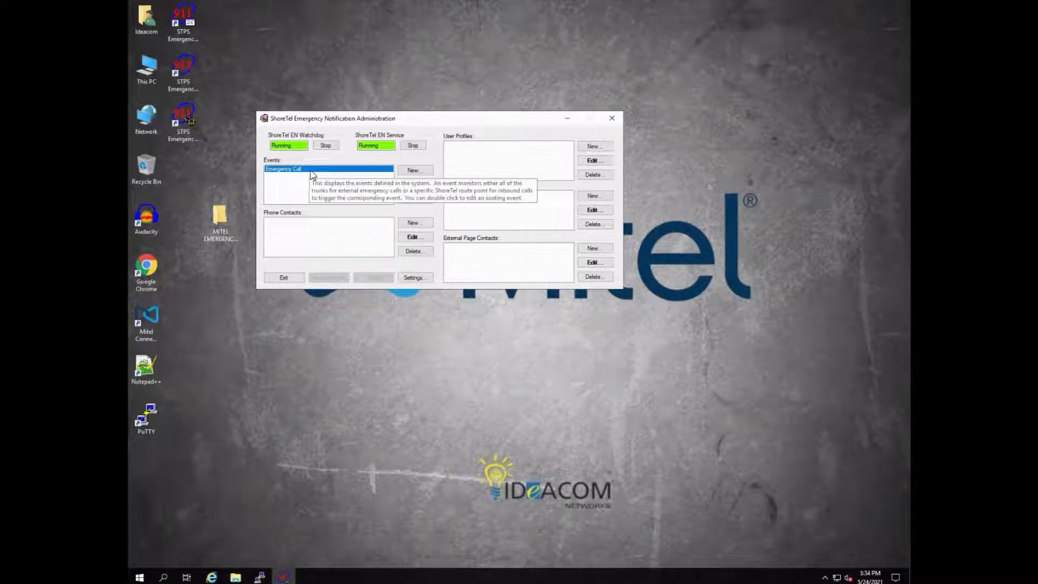
pyautogui.click(404, 186)
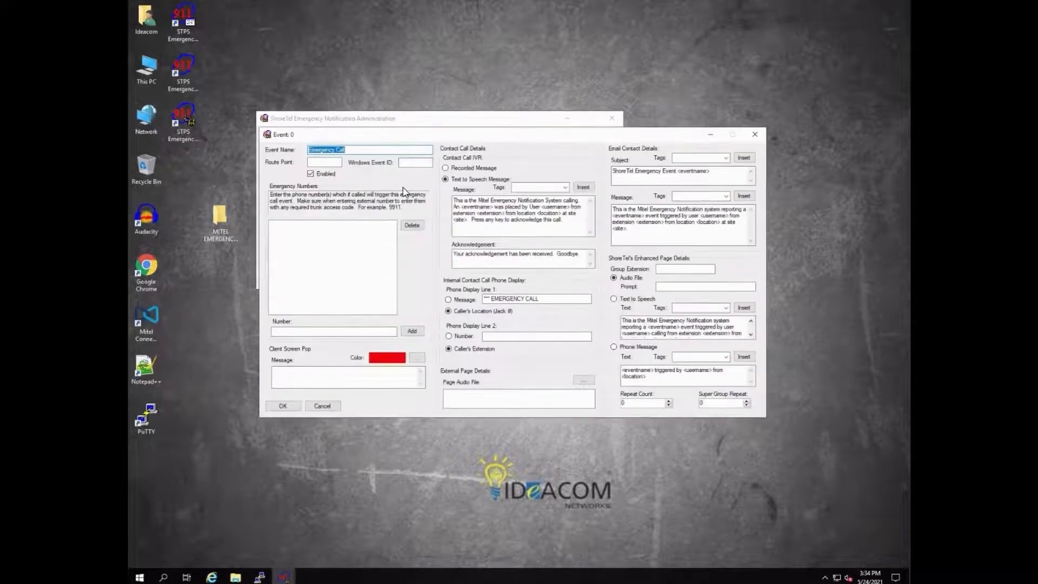
# Step: Set the event's route point to 770 and its Windows Event ID to 12
pyautogui.click(319, 164)
pyautogui.write('770')
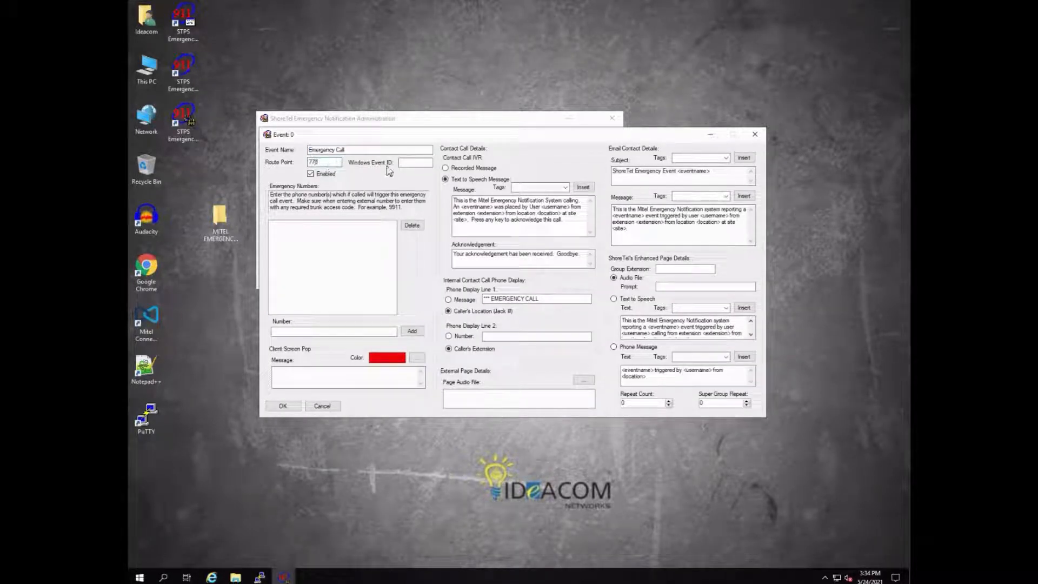
pyautogui.click(408, 164)
pyautogui.write('12')
# Step: Add 911 and 9911 as emergency numbers that trigger the event, and apply the event changes
pyautogui.click(304, 332)
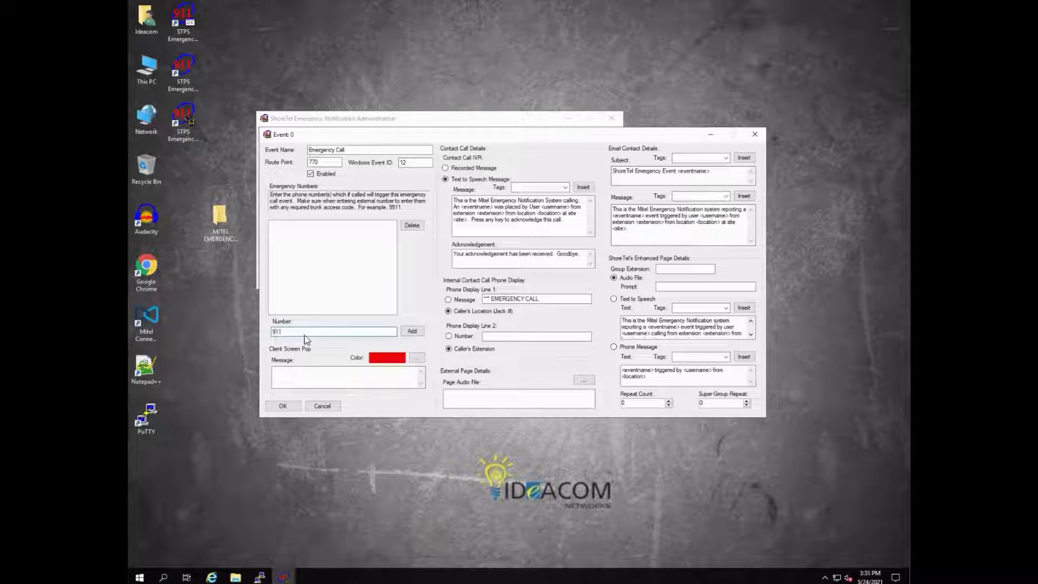
pyautogui.click(412, 331)
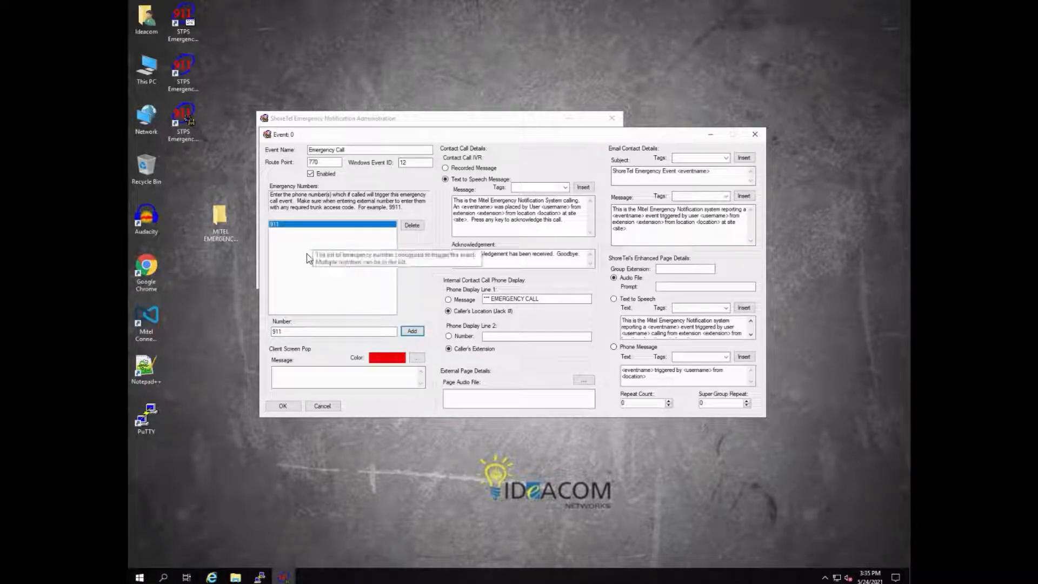
pyautogui.moveTo(294, 333); pyautogui.dragTo(262, 331)
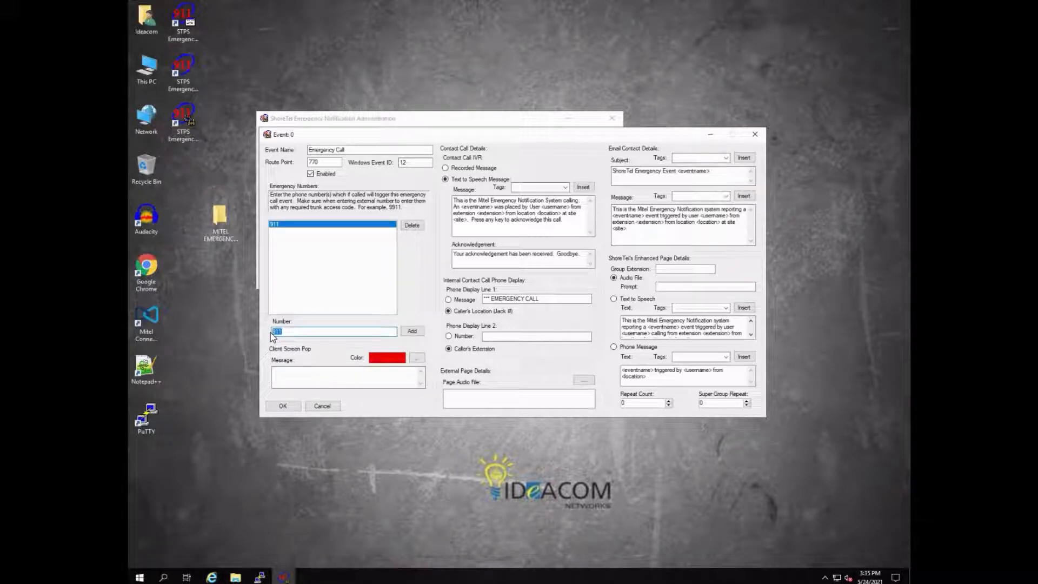
pyautogui.write('9')
pyautogui.click(412, 331)
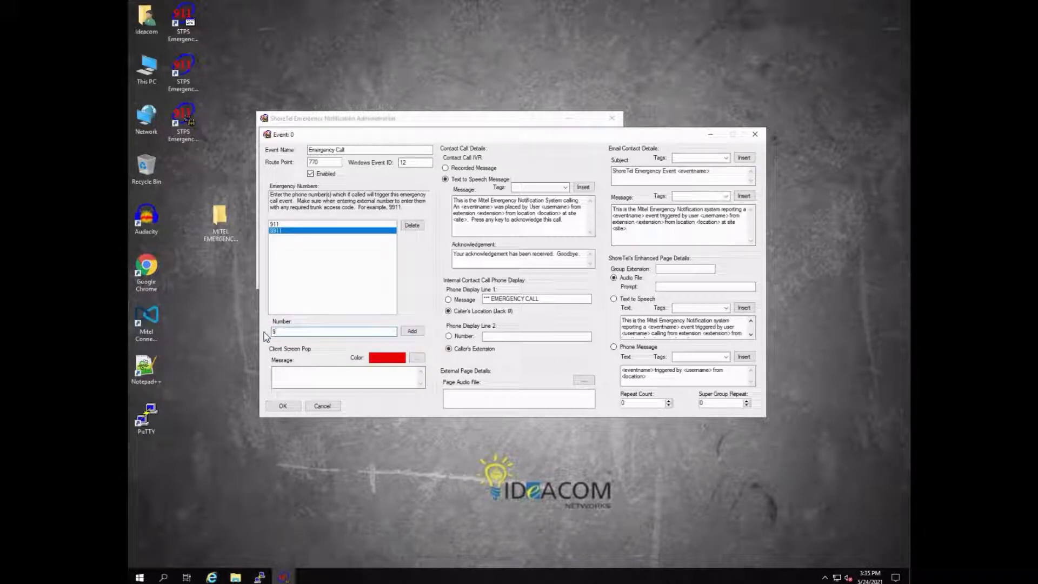
pyautogui.write('9911')
pyautogui.click(415, 331)
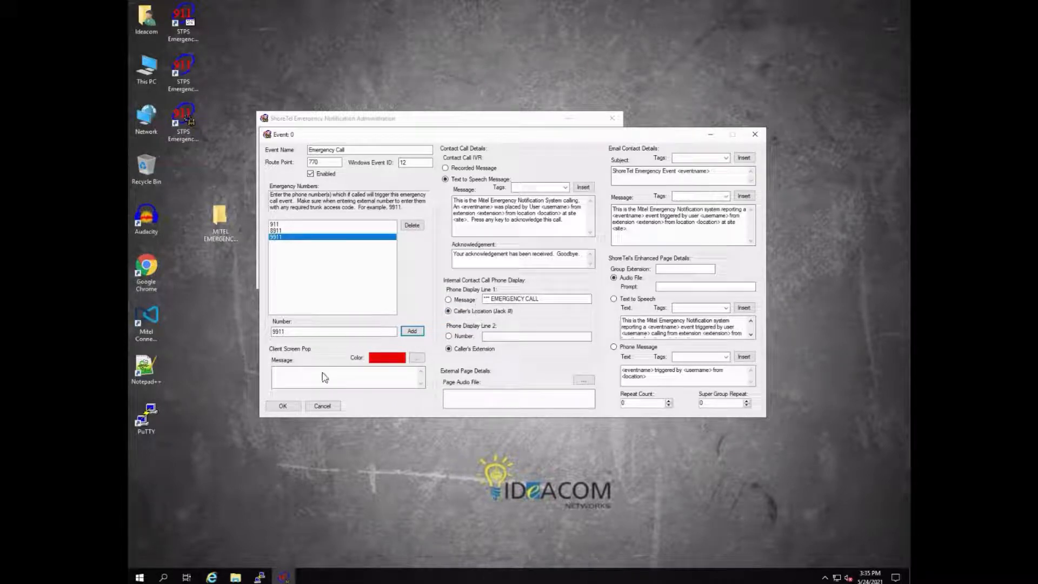
pyautogui.click(294, 406)
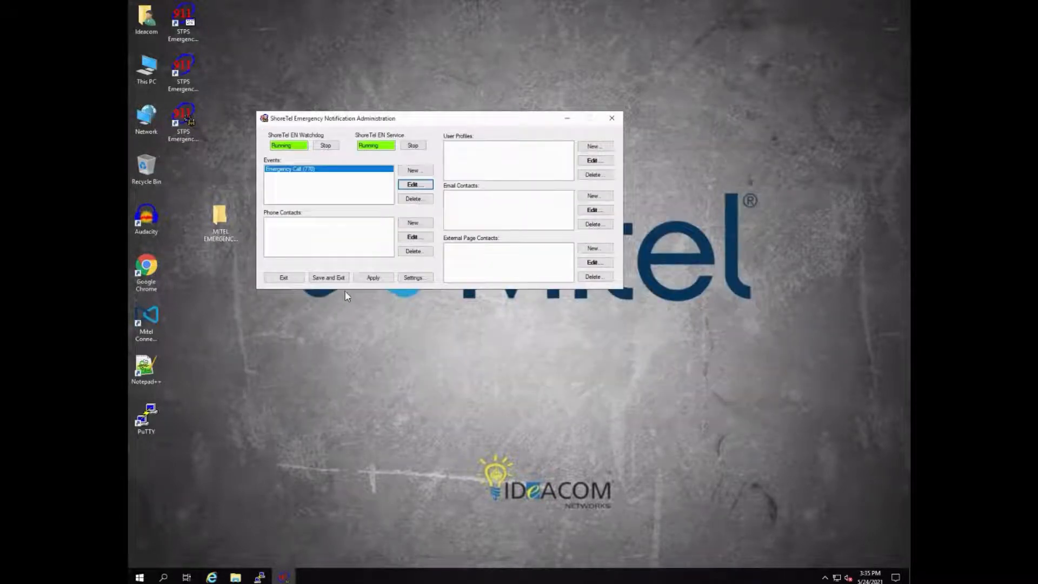
pyautogui.click(371, 279)
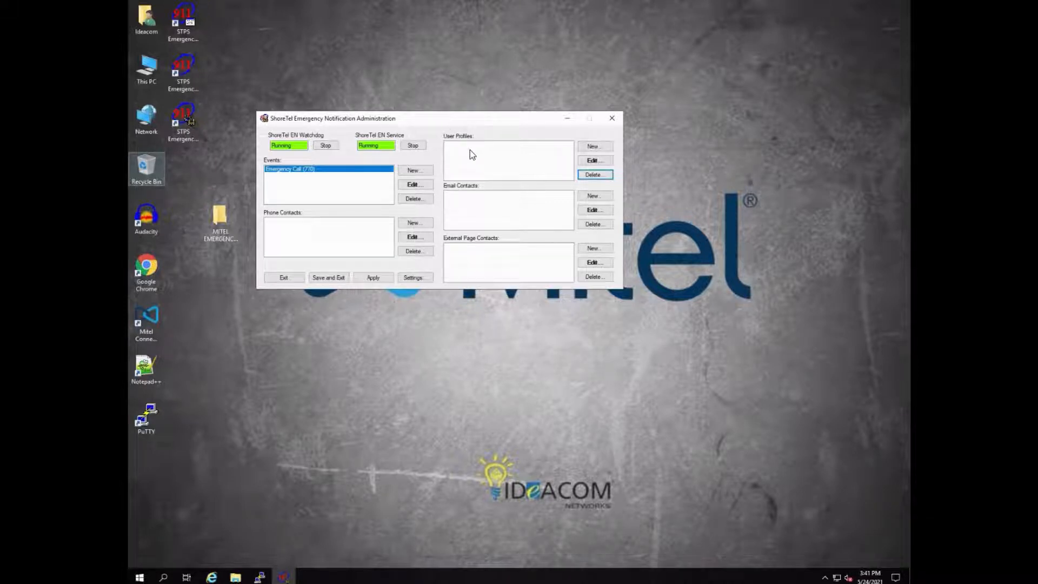
# Step: Create a user profile named admin that is alerted for Headquarters Emergency Call events, and apply it
pyautogui.click(594, 148)
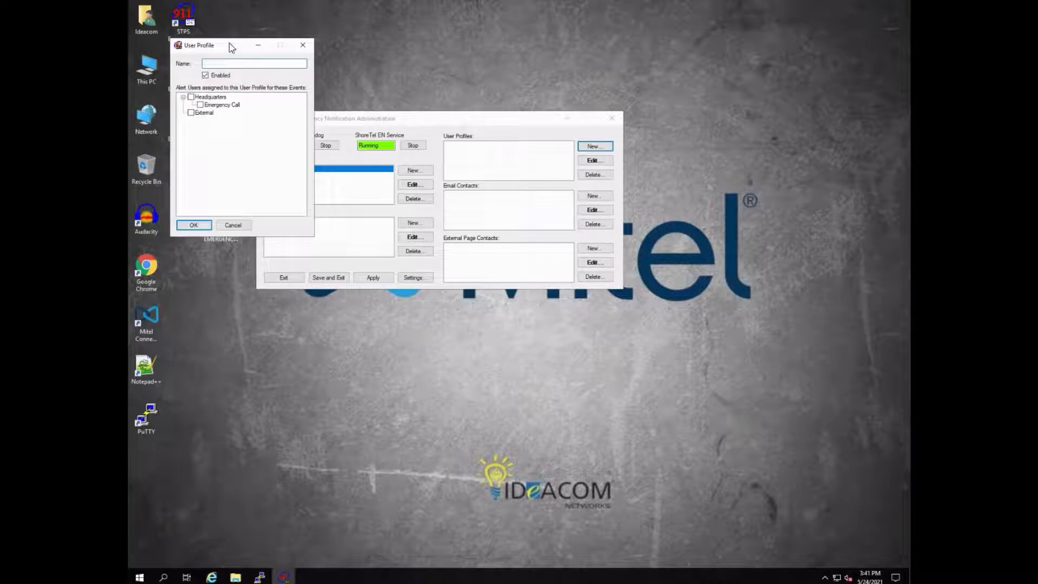
pyautogui.moveTo(234, 48); pyautogui.dragTo(425, 155)
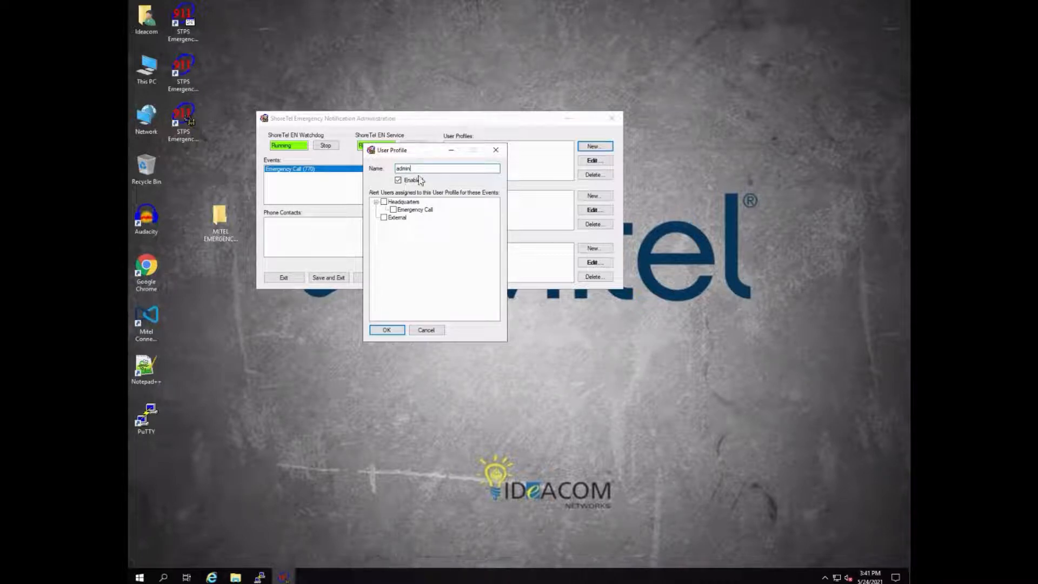
pyautogui.click(393, 210)
pyautogui.click(393, 332)
pyautogui.click(366, 282)
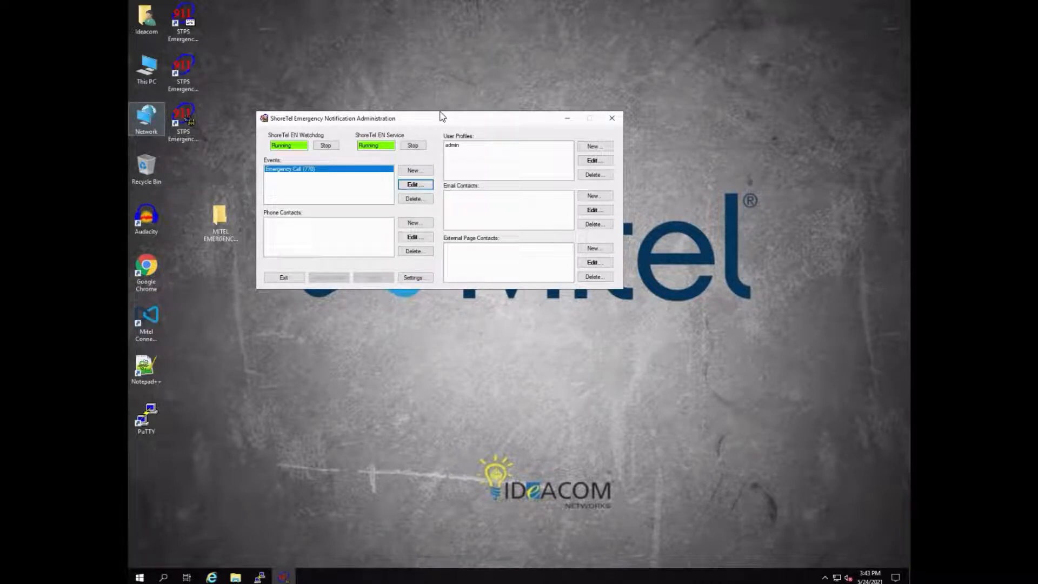
# Step: Select the Microsoft Server Speech Text to Speech Voice (en-US, Helen) in the application settings and apply the change
pyautogui.click(414, 278)
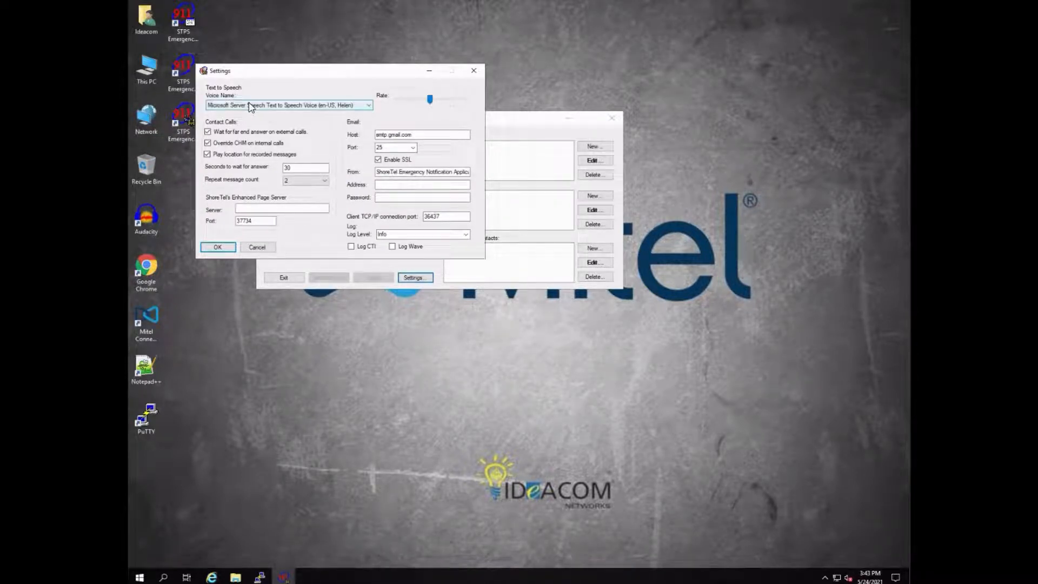
pyautogui.click(249, 103)
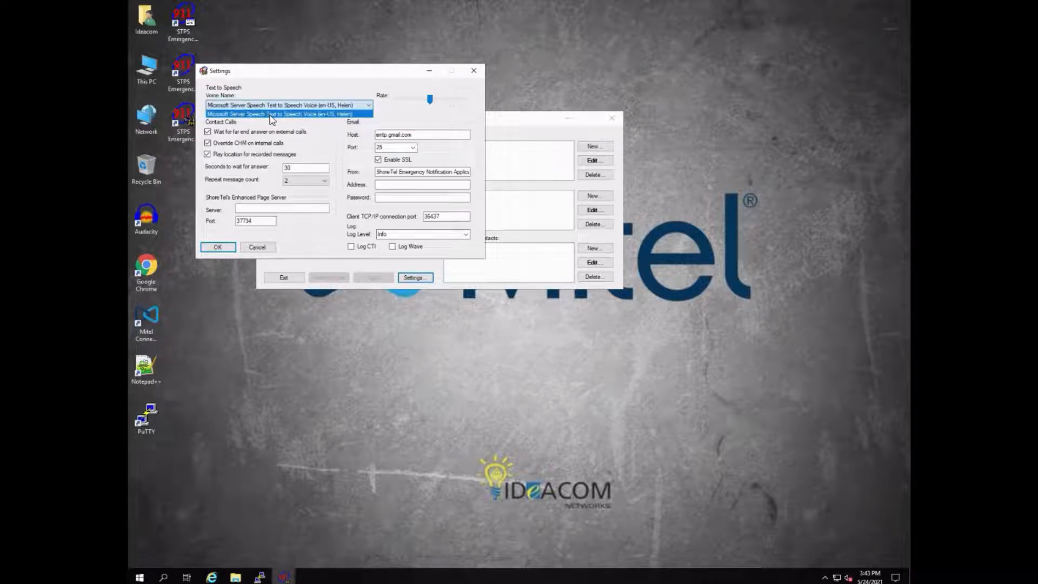
pyautogui.click(271, 114)
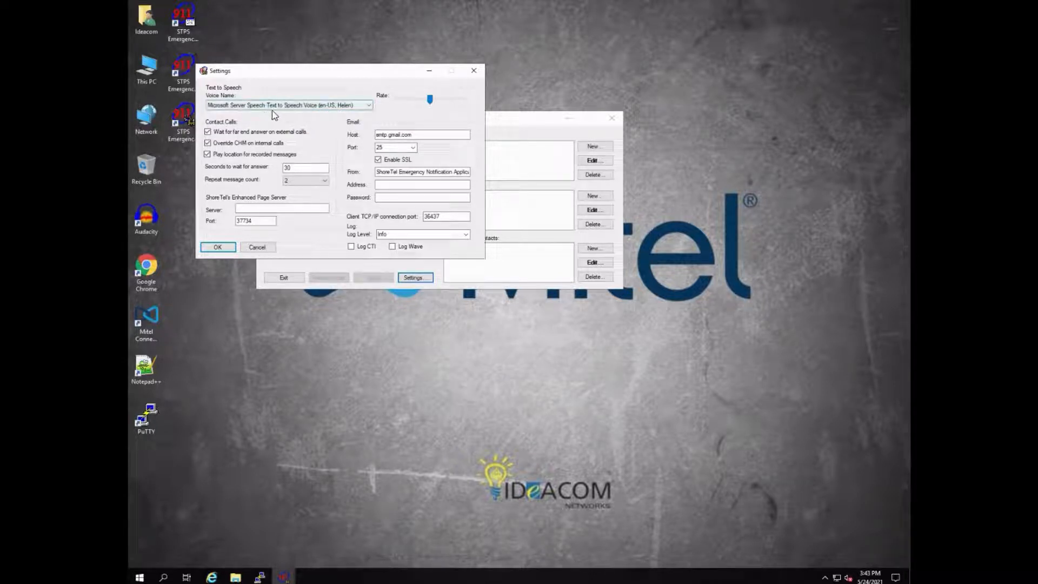
pyautogui.click(223, 248)
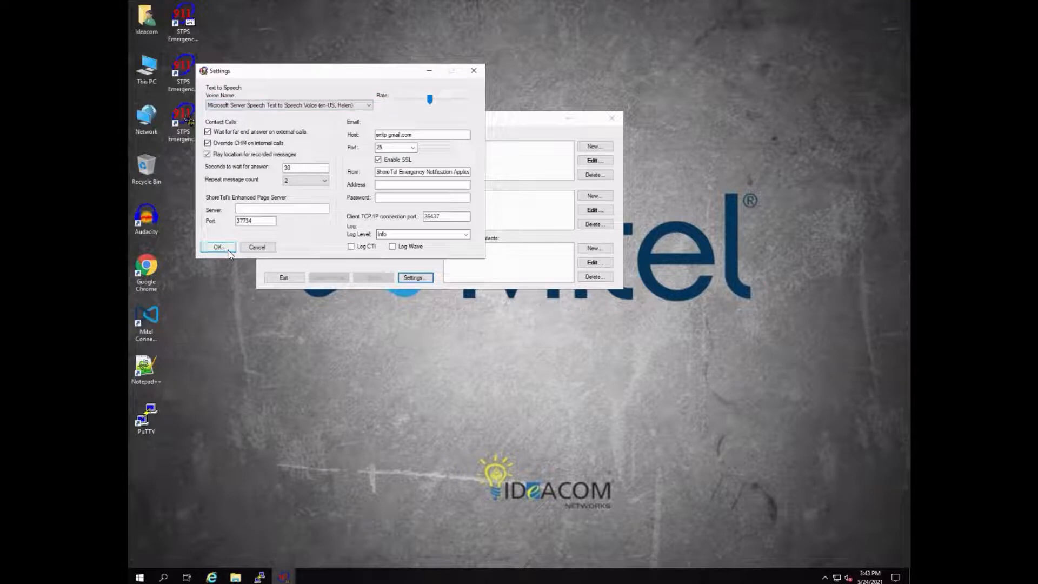
pyautogui.click(368, 279)
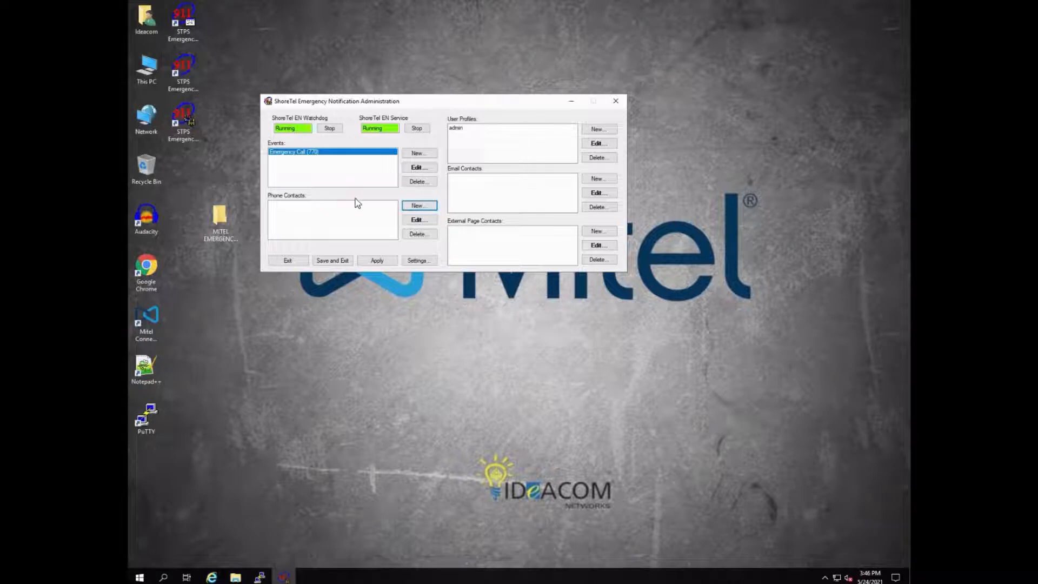
# Step: Start a new phone contact and enter the contact's name and phone number, including the outside-line prefix
pyautogui.click(414, 207)
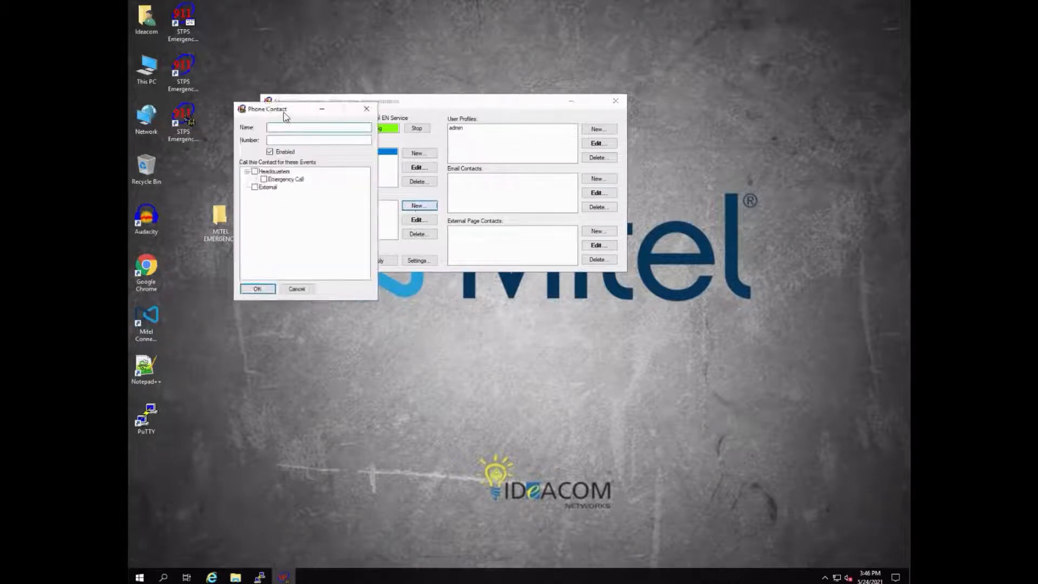
pyautogui.moveTo(289, 114); pyautogui.dragTo(365, 128)
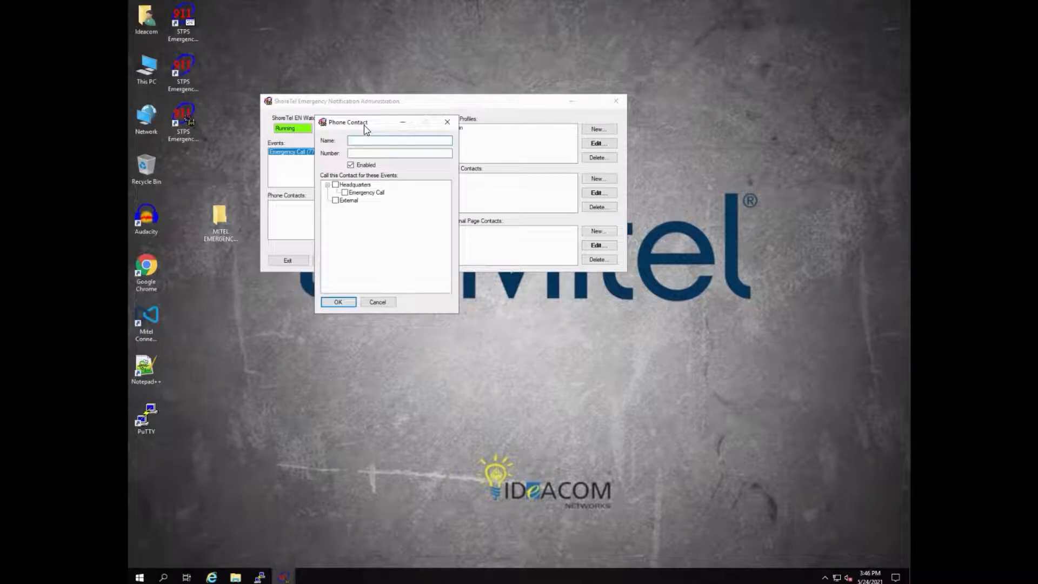
pyautogui.moveTo(379, 125); pyautogui.dragTo(434, 125)
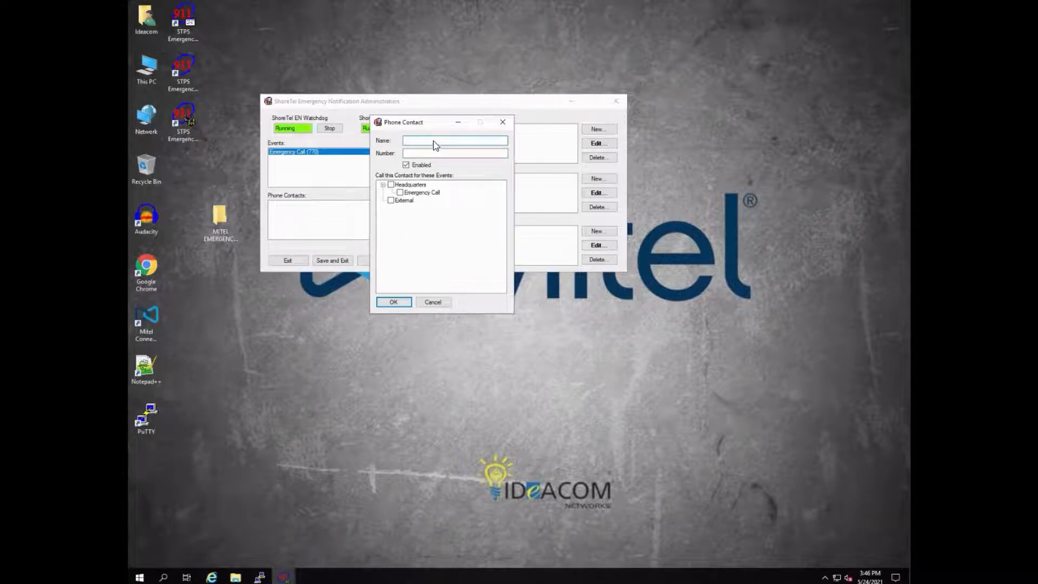
pyautogui.write('erek')
pyautogui.click(444, 156)
pyautogui.click(444, 156)
pyautogui.write('.')
# Step: Have the contact called for the Headquarters Emergency Call event, apply the changes and exit the administration program
pyautogui.click(400, 193)
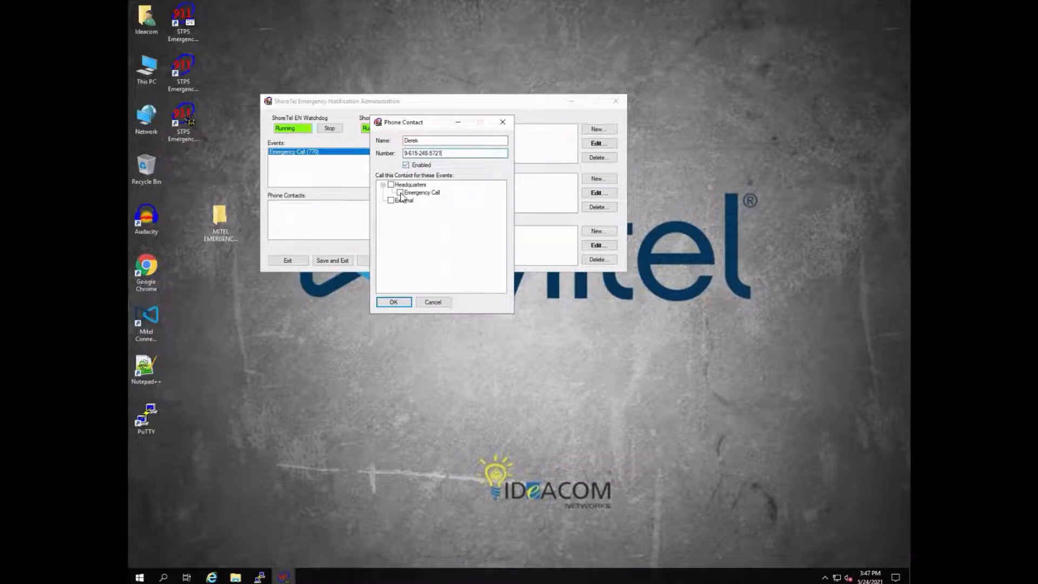
pyautogui.click(395, 303)
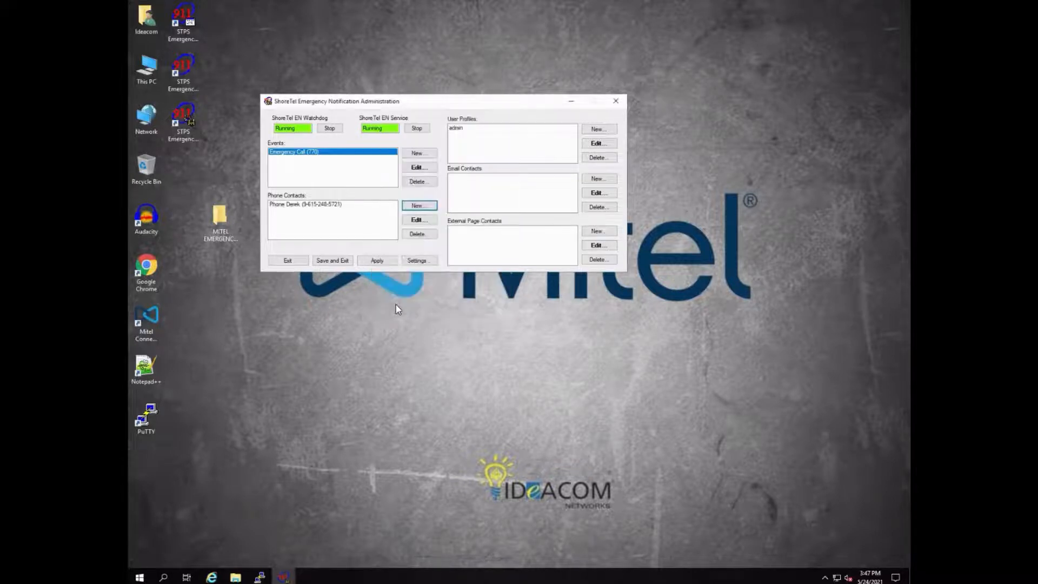
pyautogui.click(378, 261)
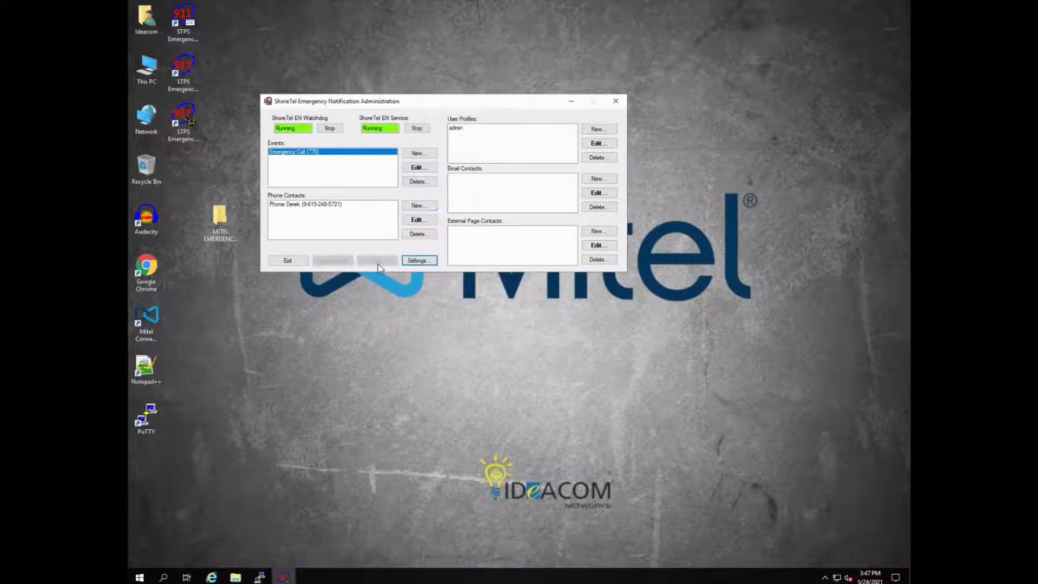
pyautogui.click(292, 264)
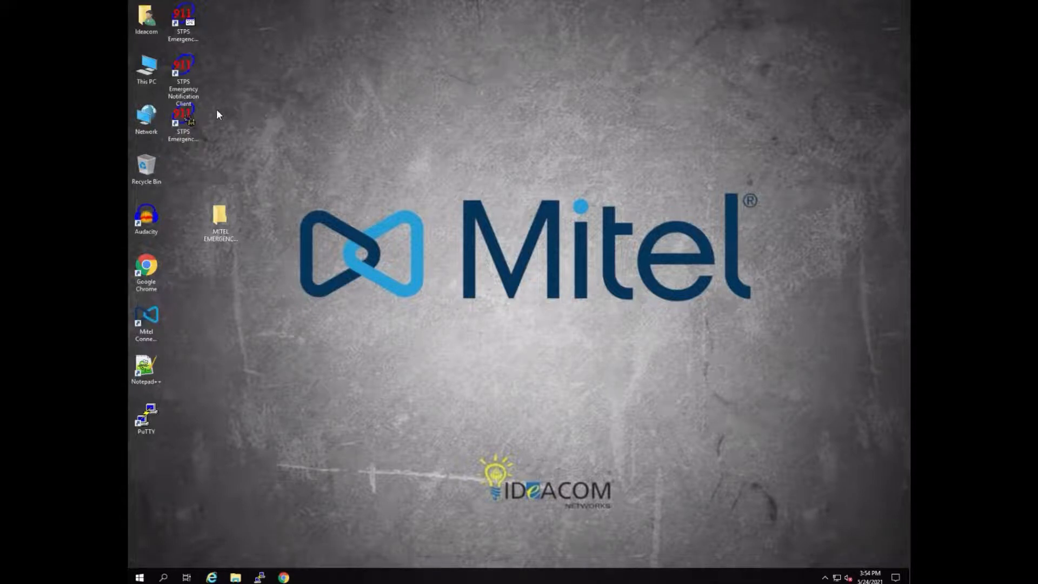
# Step: Switch to the STPS Emergency Notification Client and bring up its main window from the running background program
pyautogui.click(187, 96)
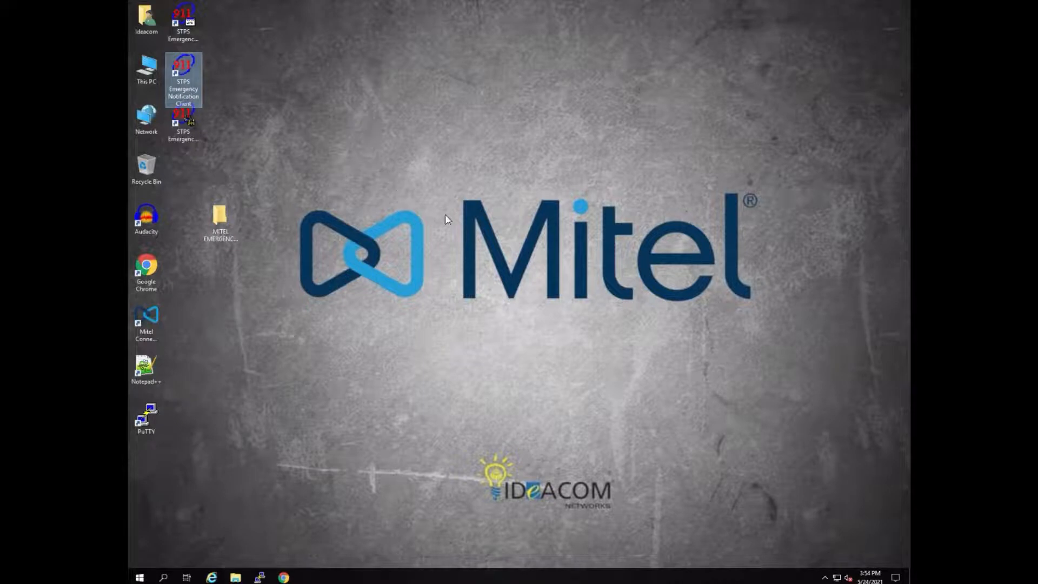
pyautogui.click(824, 577)
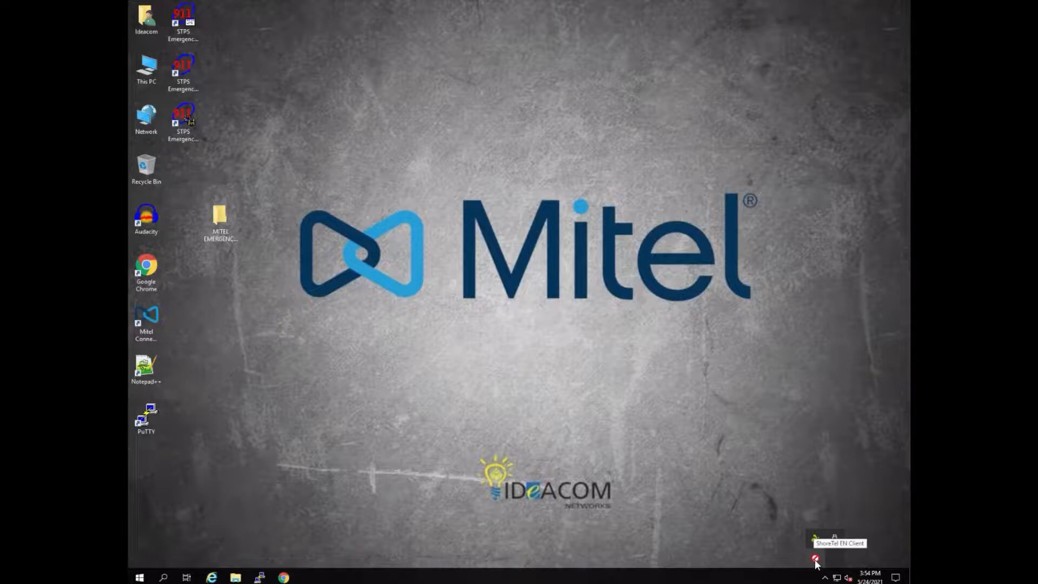
pyautogui.doubleClick(816, 559)
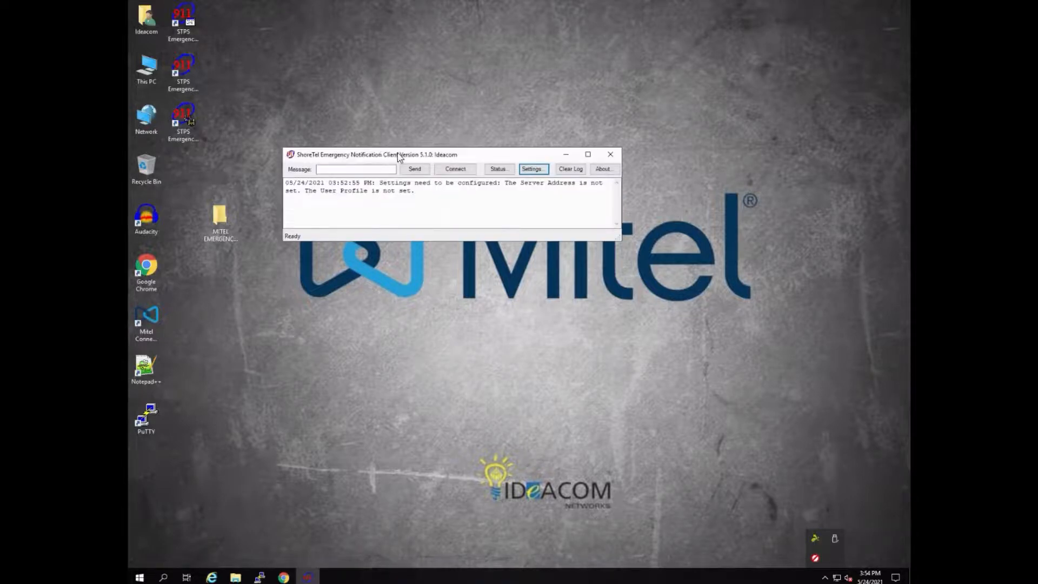
pyautogui.moveTo(397, 152); pyautogui.dragTo(398, 116)
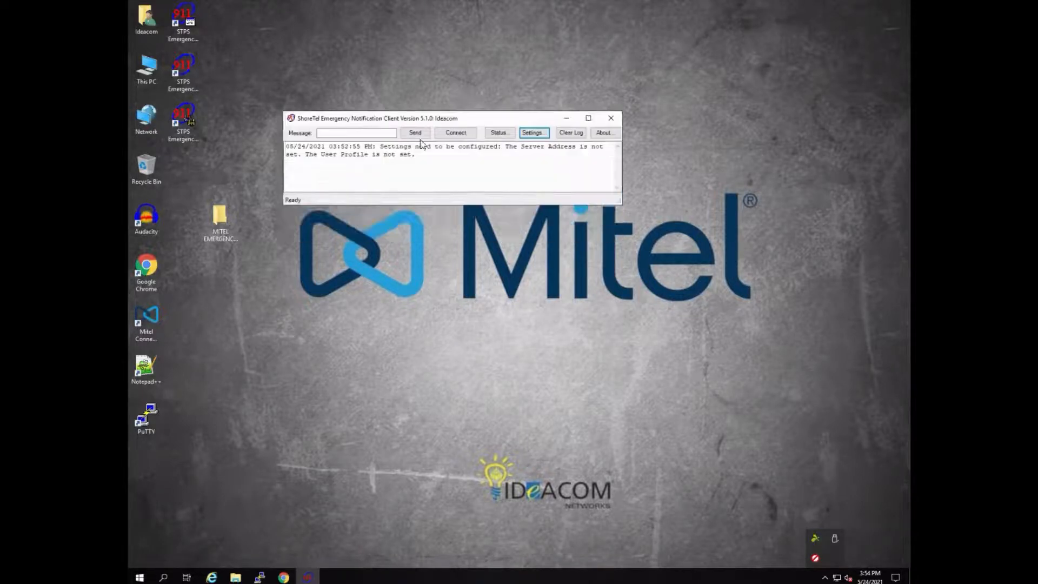
# Step: Set both the user name and the user profile to admin in the notification client's settings
pyautogui.click(533, 133)
pyautogui.click(427, 78)
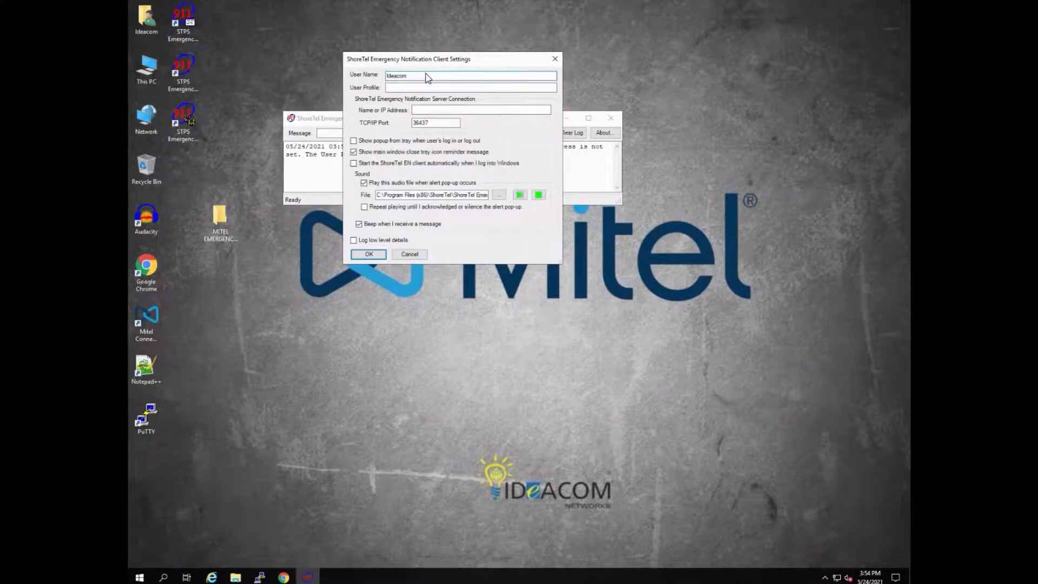
pyautogui.doubleClick(425, 77)
pyautogui.write('e')
pyautogui.write('dmin')
pyautogui.click(424, 88)
pyautogui.write('admin')
pyautogui.doubleClick(386, 89)
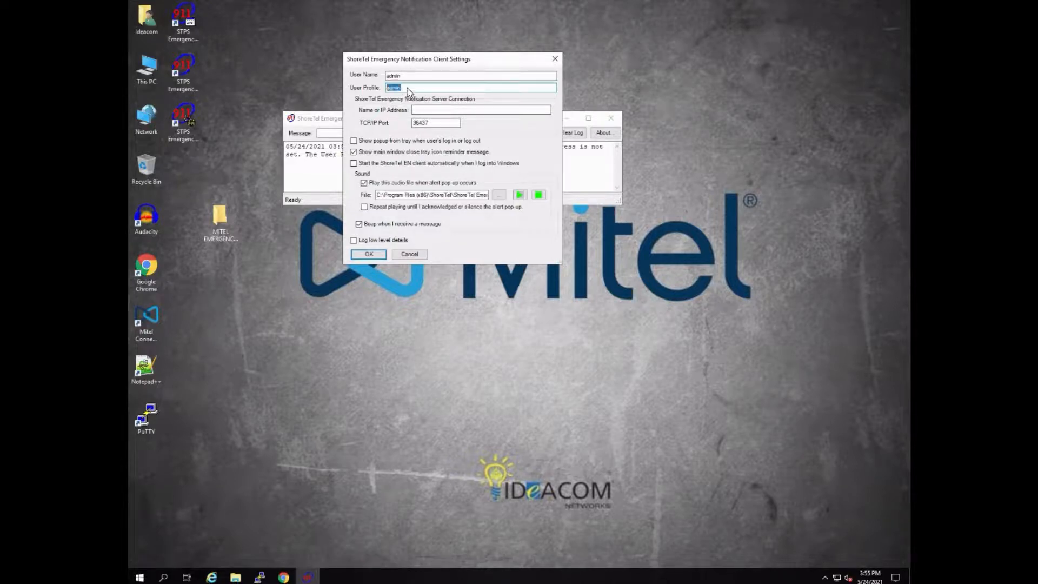
# Step: Look up the Headquarters SoftSwitch address in Mitel Connect Director, enter 192.168.0.20 as the client's server address and save the settings
pyautogui.click(432, 113)
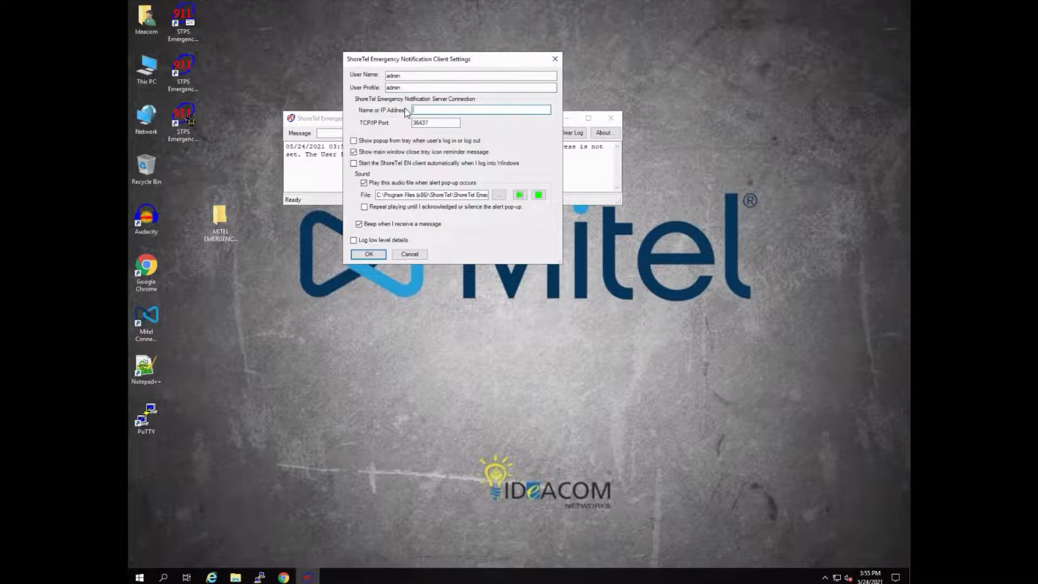
pyautogui.click(283, 577)
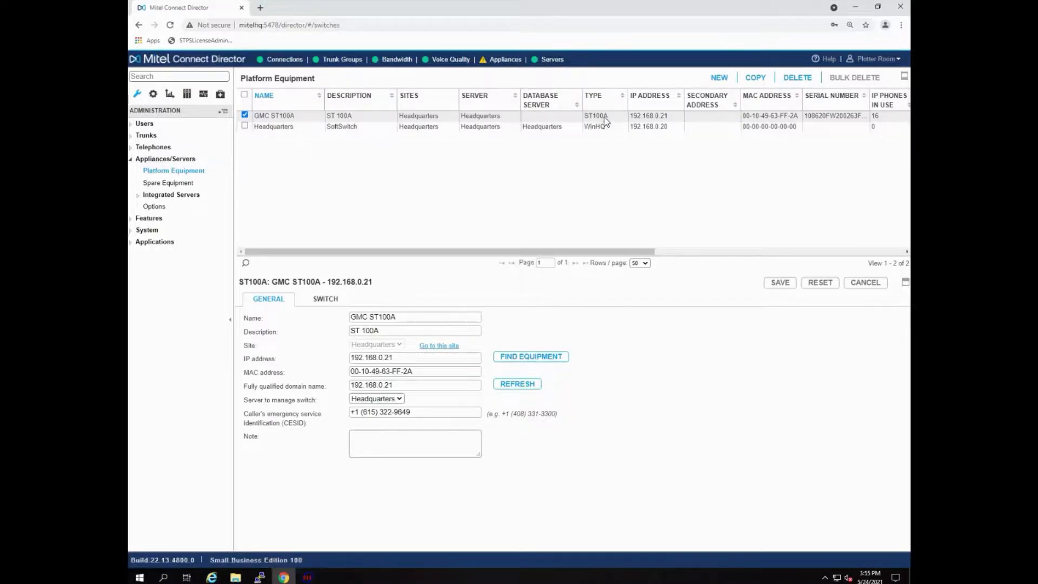
pyautogui.click(621, 128)
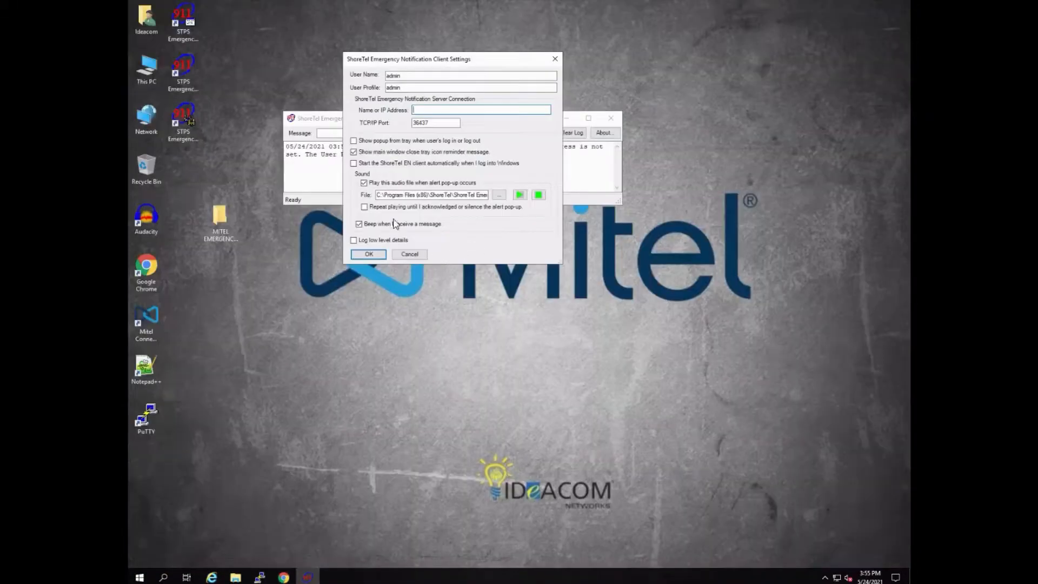
pyautogui.click(424, 111)
pyautogui.write('192.168.0.20')
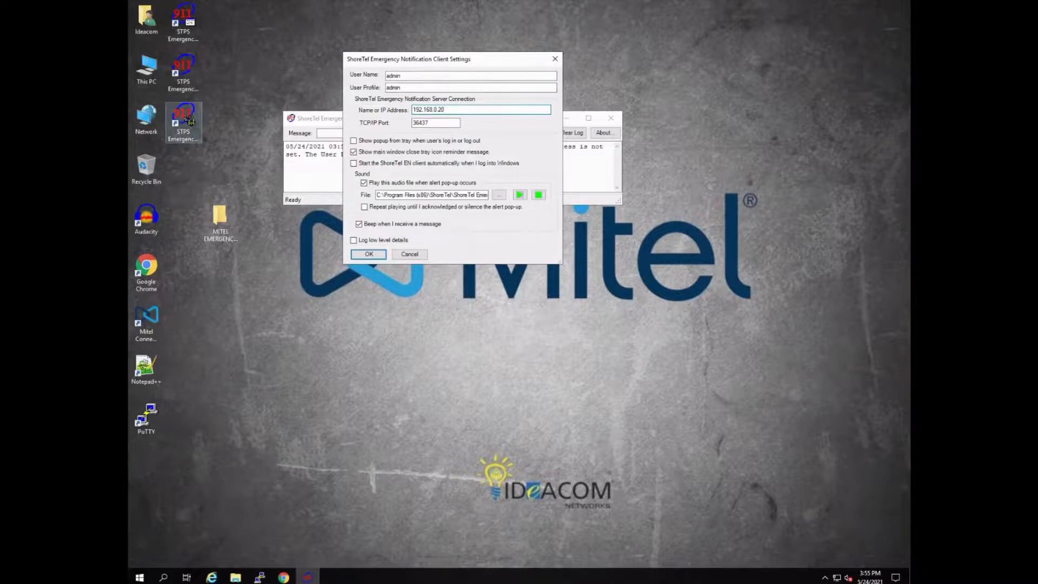
pyautogui.click(378, 256)
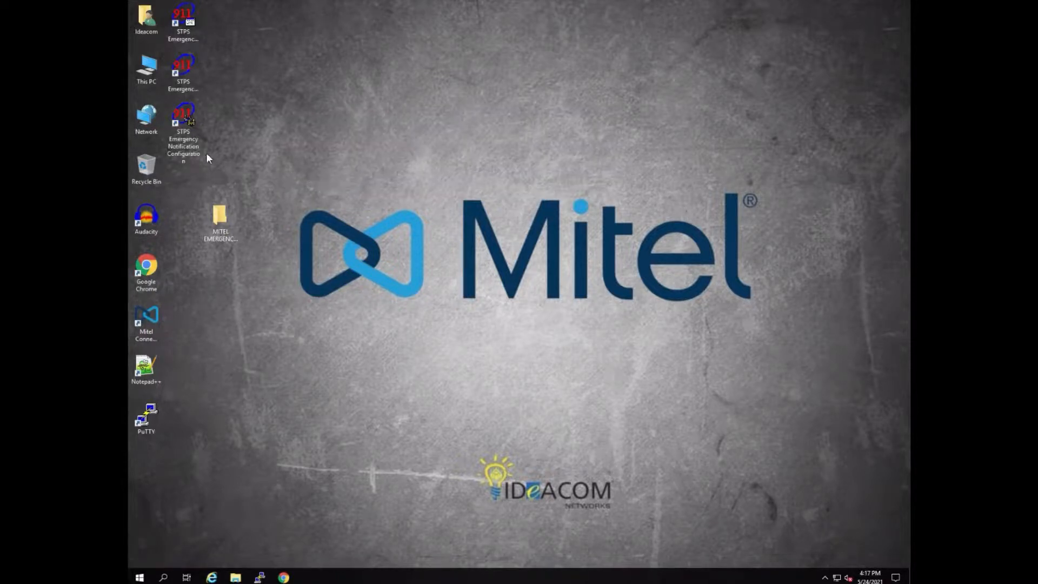
# Step: In STPS Emergency Notification Configuration, add the contact's four-digit number to the Emergency Call event's emergency numbers, then save and exit
pyautogui.click(191, 149)
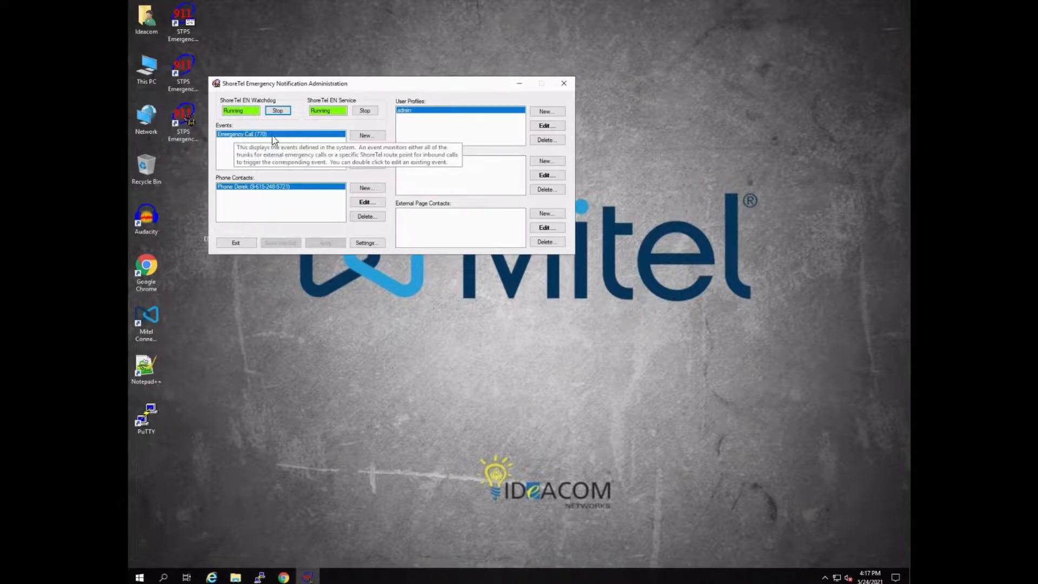
pyautogui.click(373, 149)
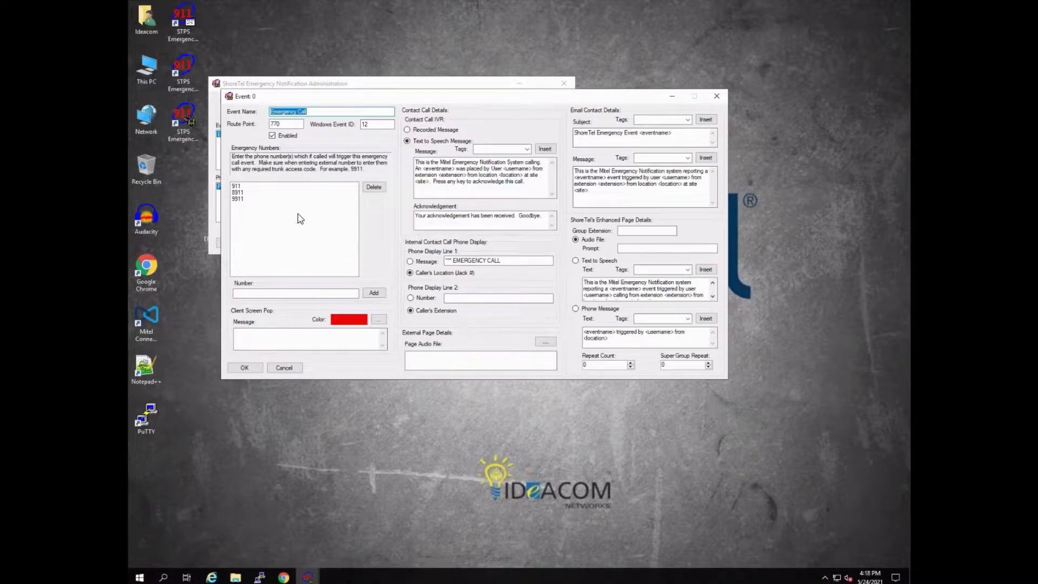
pyautogui.click(373, 293)
pyautogui.click(327, 294)
pyautogui.write('5721')
pyautogui.click(374, 294)
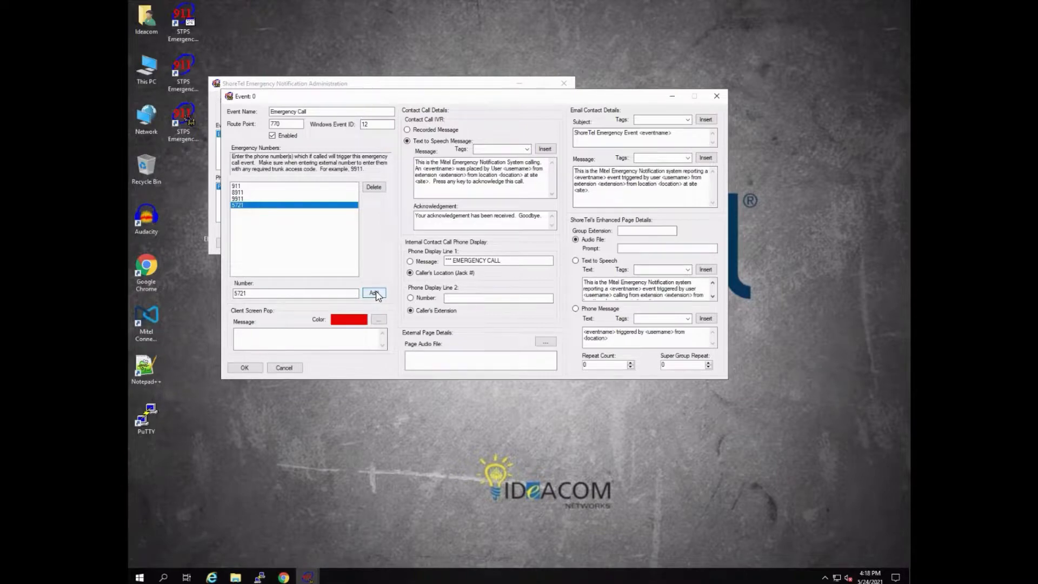
pyautogui.click(253, 368)
pyautogui.click(279, 243)
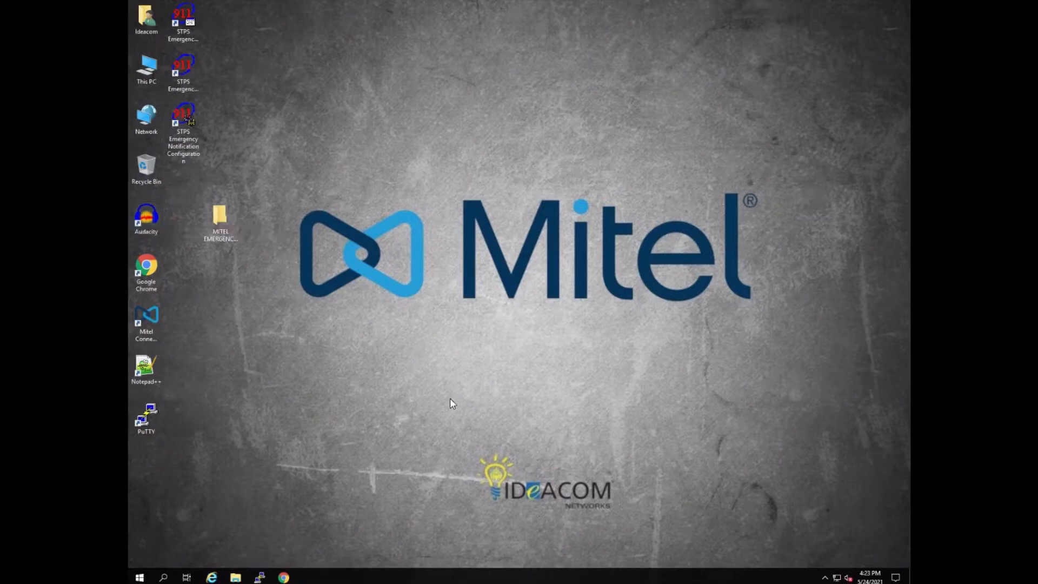
# Step: Switch to Mitel Connect Director and open the list of users in its administration section
pyautogui.click(283, 577)
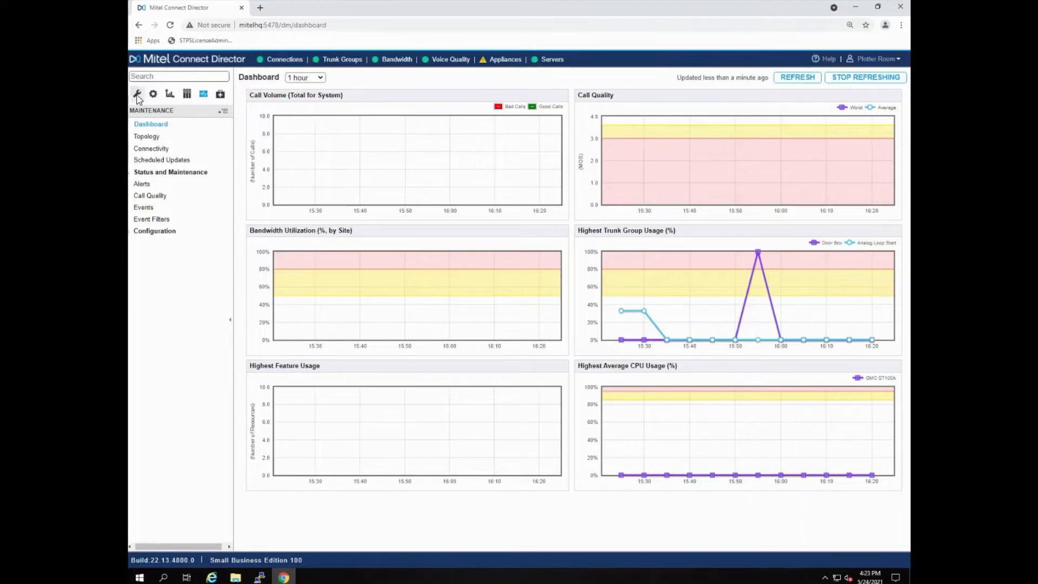
pyautogui.click(137, 95)
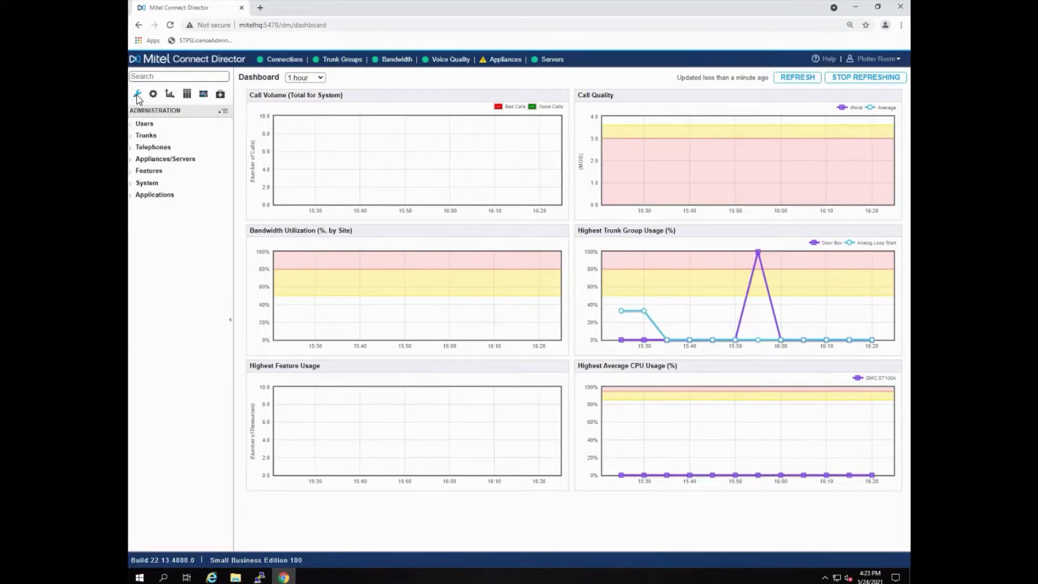
pyautogui.click(144, 124)
pyautogui.click(154, 136)
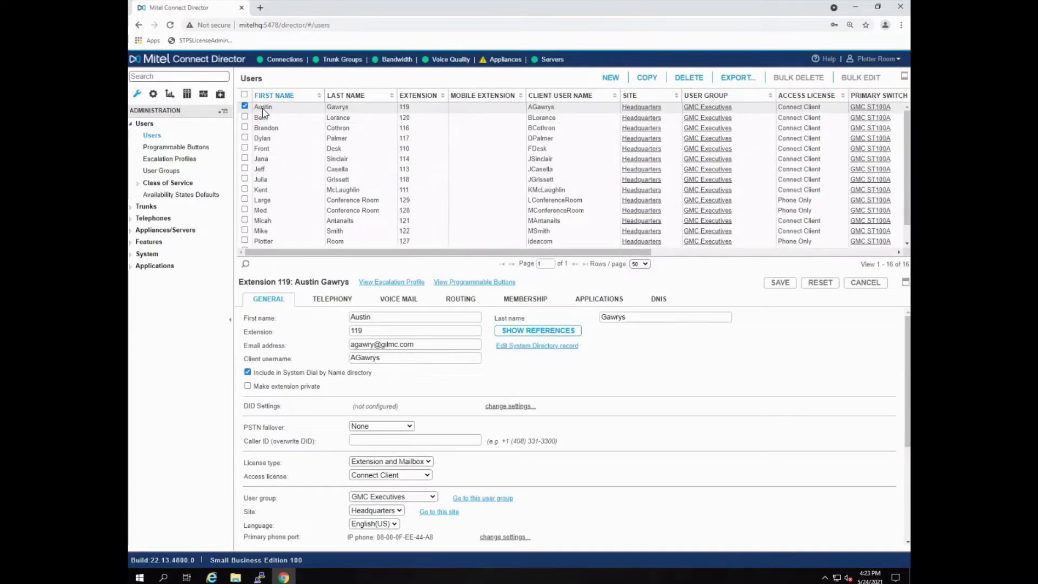
# Step: Set the first listed user's Jack # to Front Desk Building 2 and save the user
pyautogui.scroll(-2, 397, 392)
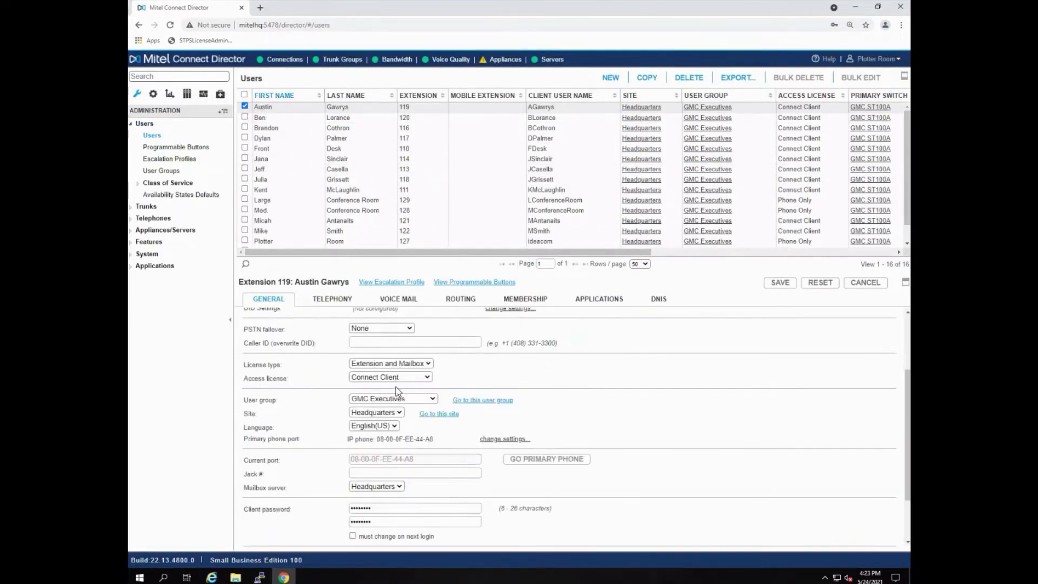
pyautogui.scroll(-1, 397, 392)
pyautogui.moveTo(277, 407); pyautogui.dragTo(250, 408)
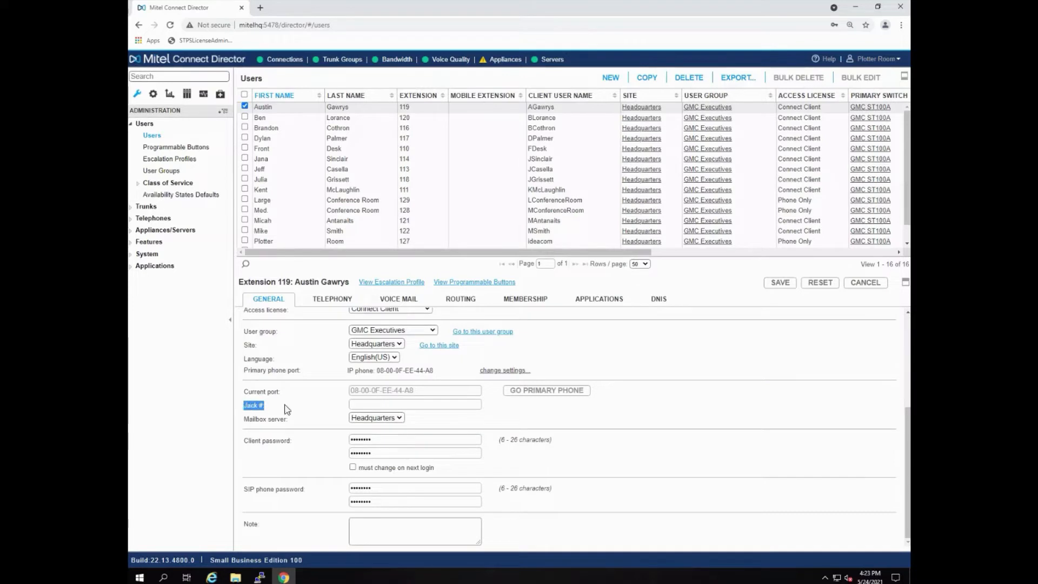
pyautogui.click(378, 405)
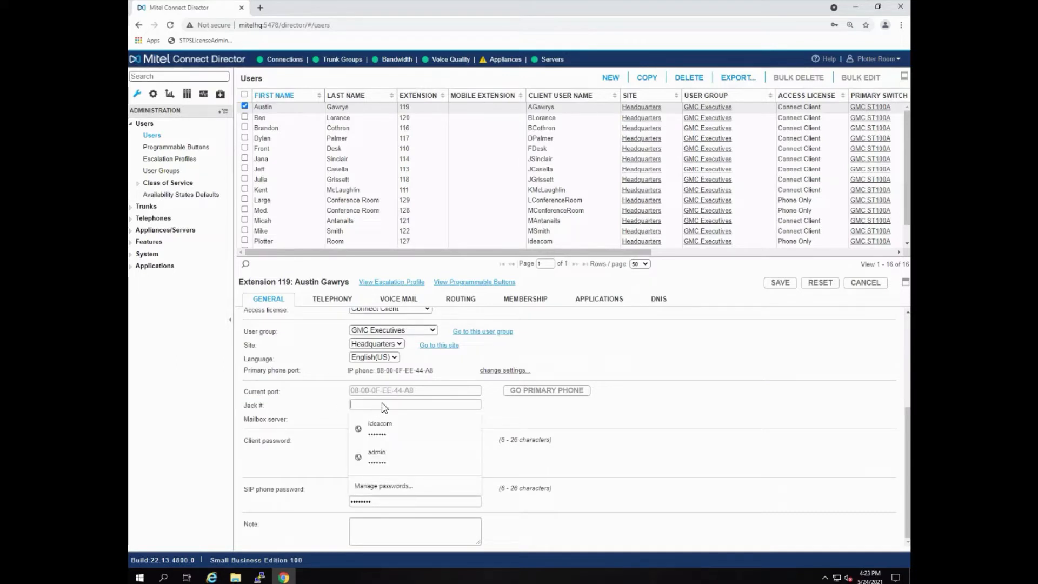
pyautogui.click(524, 409)
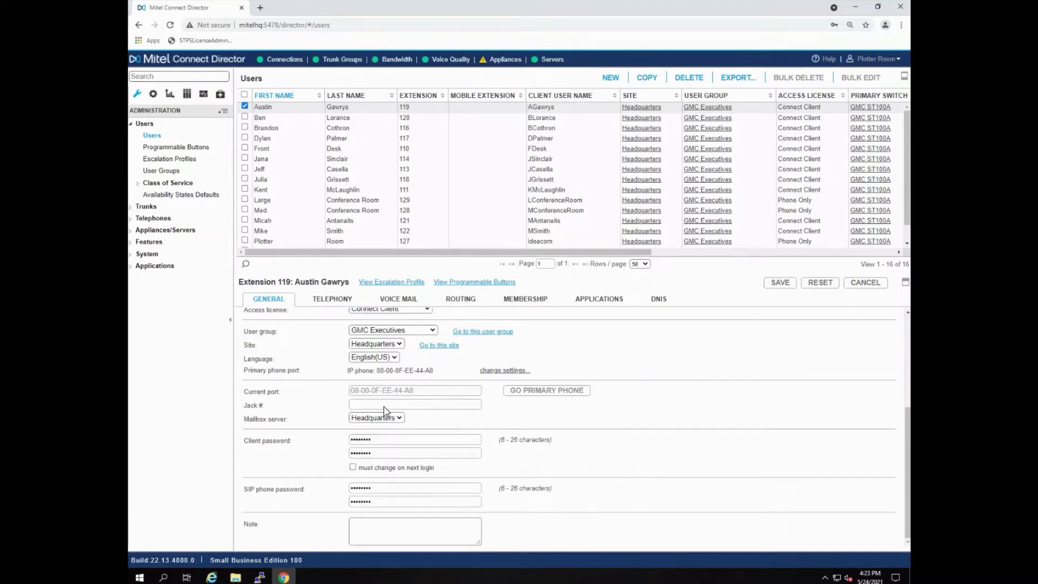
pyautogui.click(385, 406)
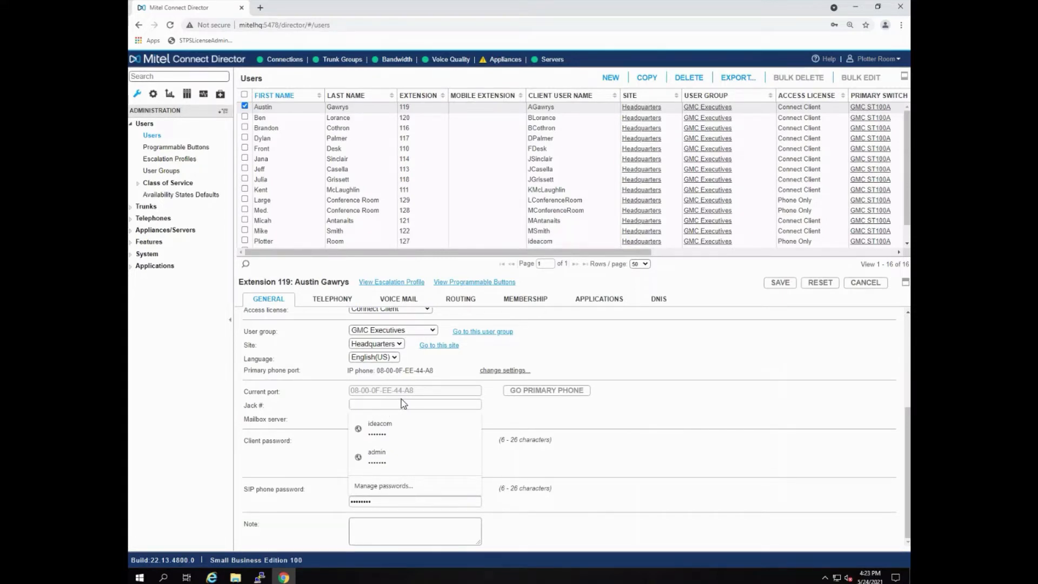
pyautogui.write('Front De')
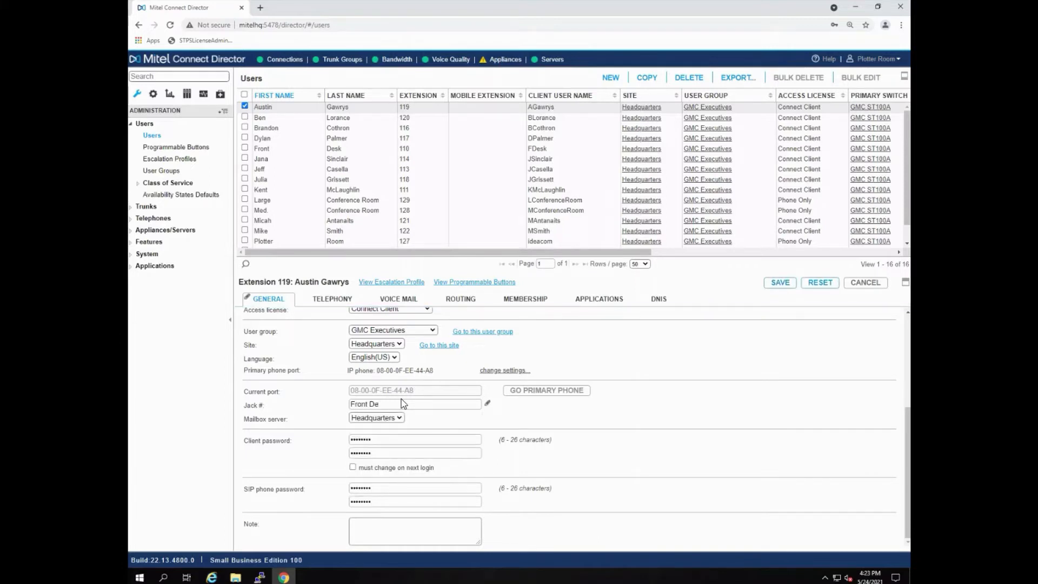
pyautogui.write('sk Building 2')
pyautogui.click(788, 287)
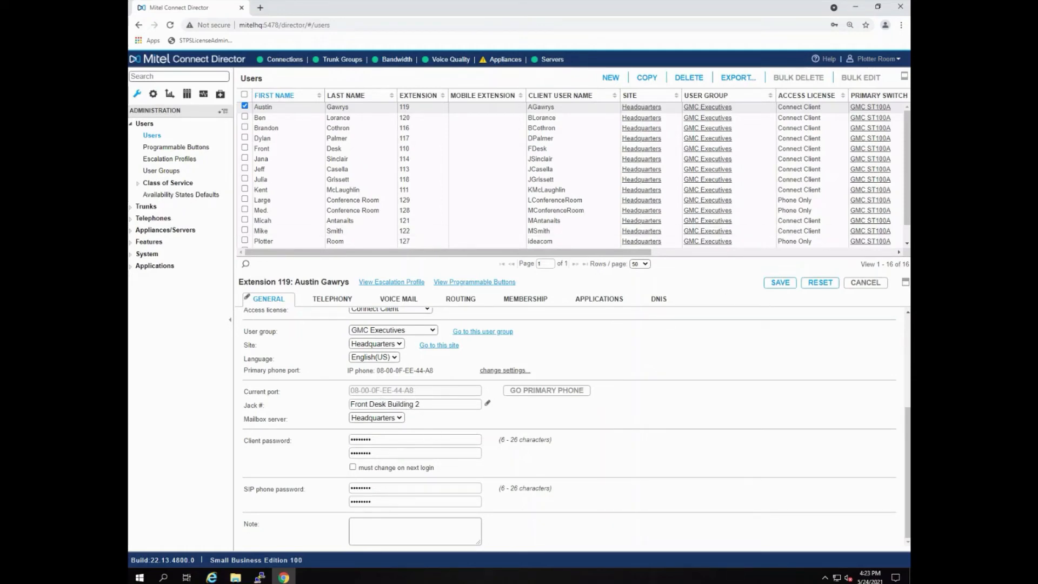